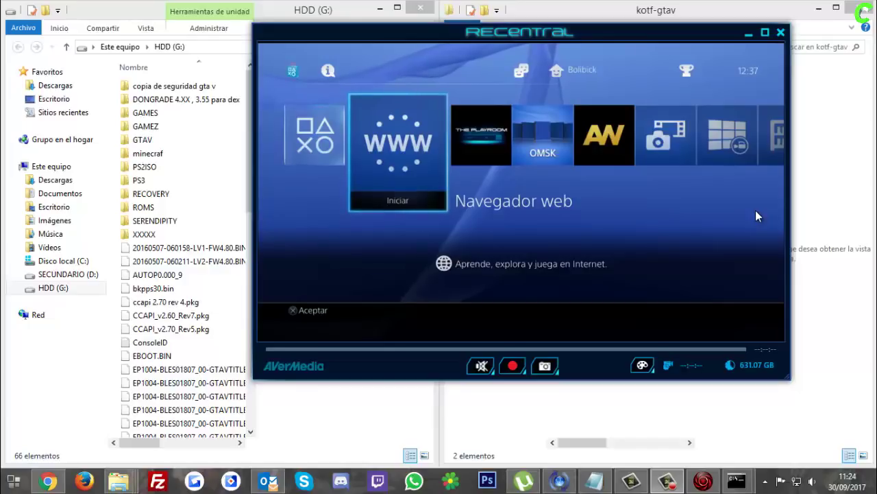
- Start recording the console capture in RECentral and minimise the capture window
click(514, 366)
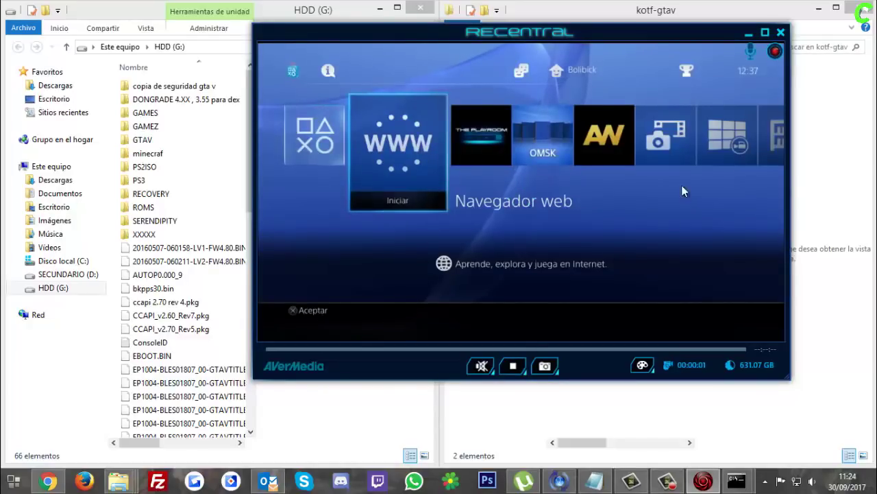
click(749, 32)
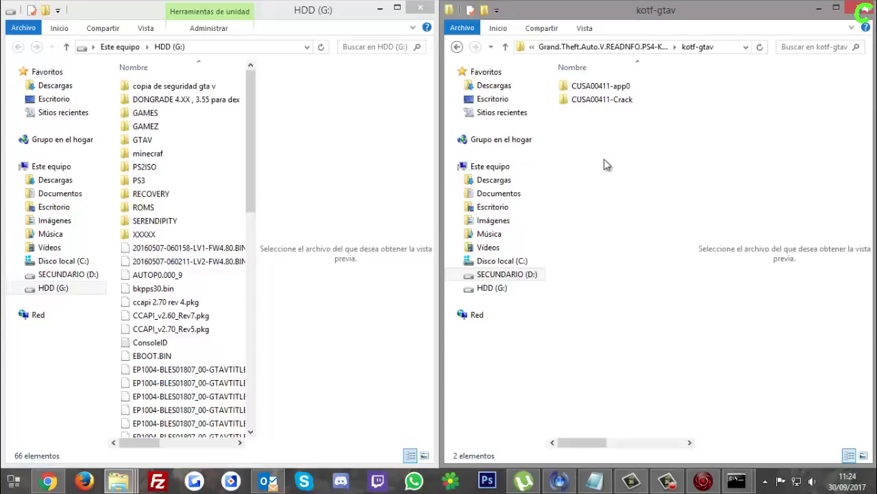
- Bring up the EJECUTAR BACKUPS PS4 folder window, select its USB GAMES folder and minimise the window again
mouse_move(118, 480)
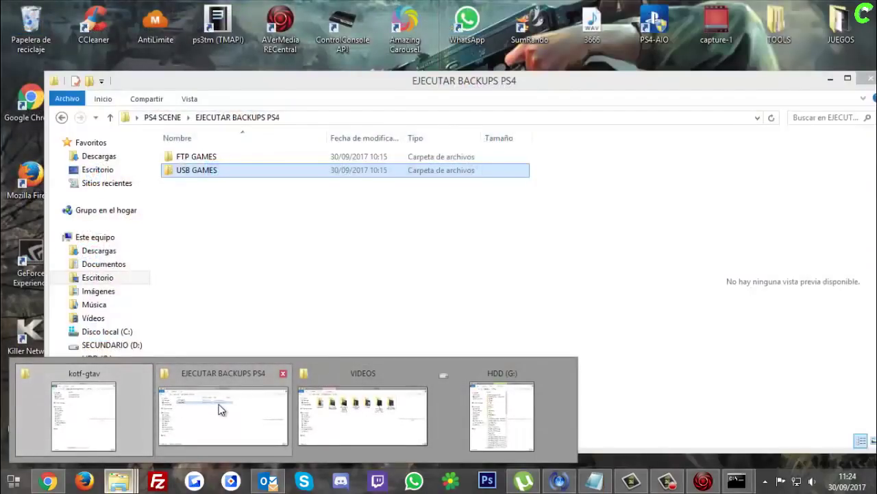
click(220, 410)
click(209, 175)
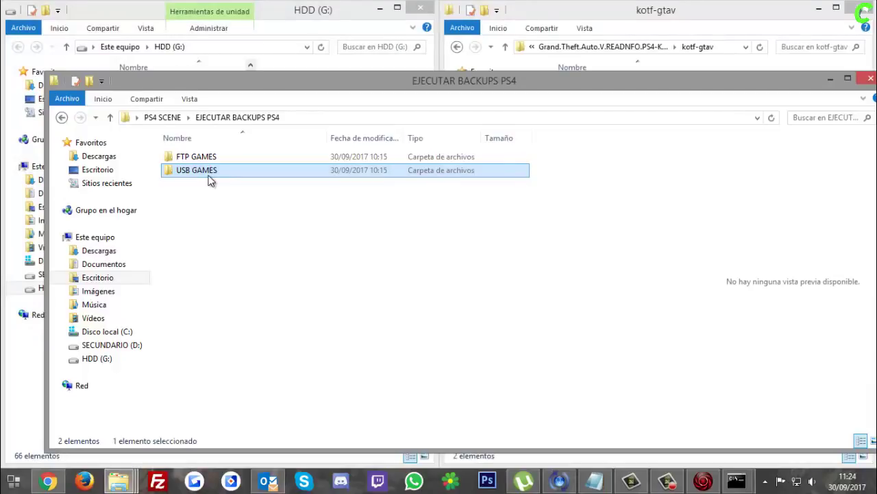
click(833, 80)
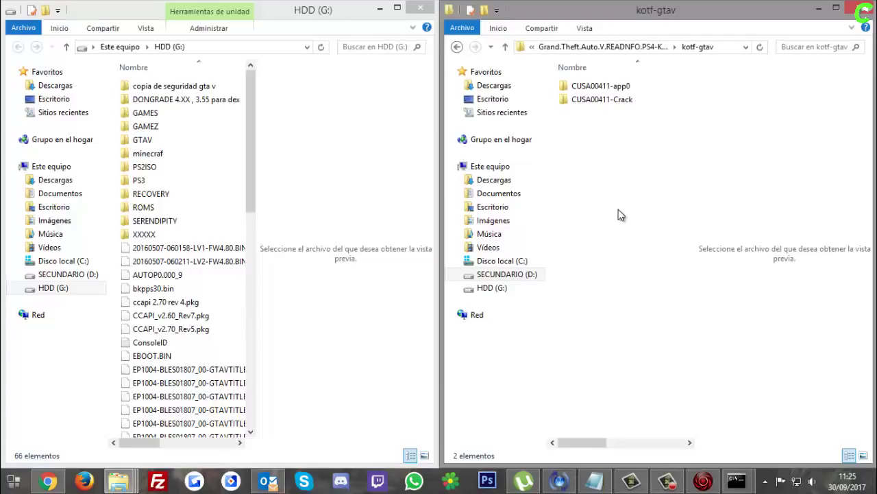
- Review the extraction options for the first kotf-gtav archive in the parent folder and reopen the extracted kotf-gtav folder
click(505, 46)
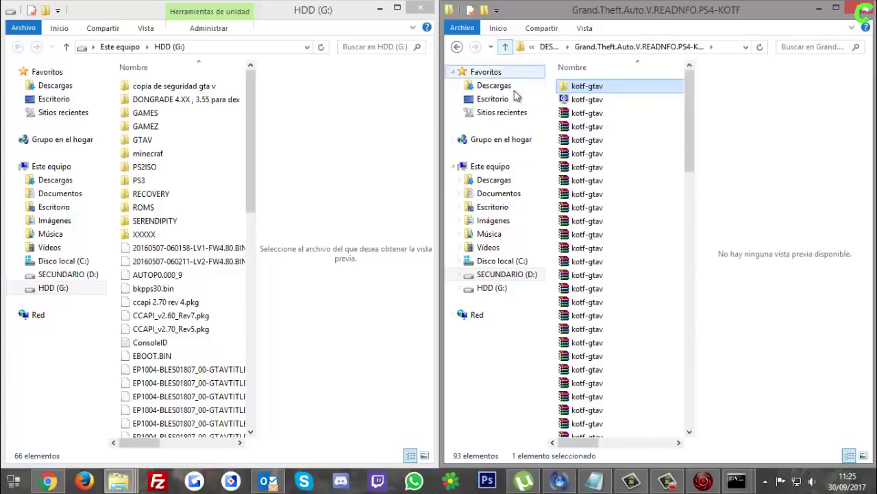
right_click(584, 115)
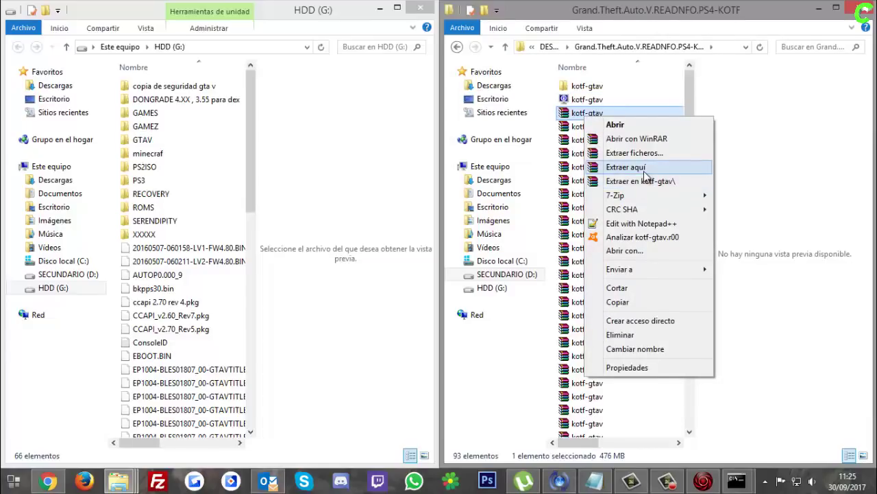
click(593, 89)
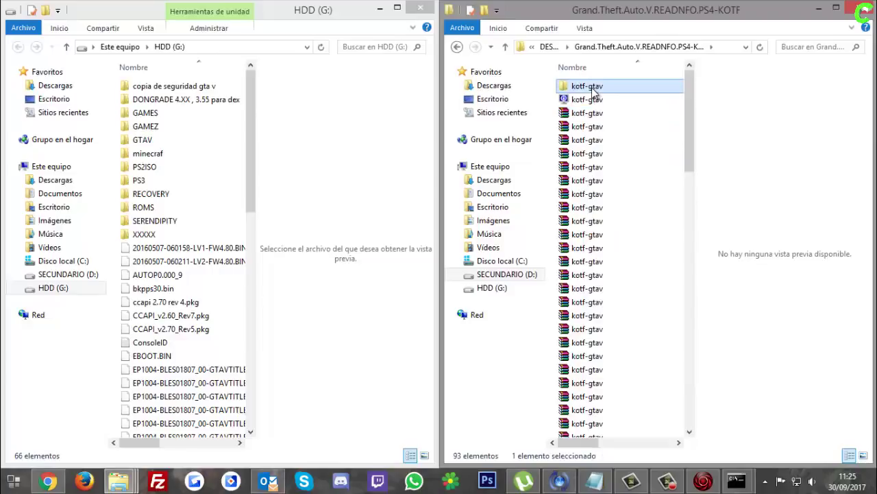
double_click(592, 87)
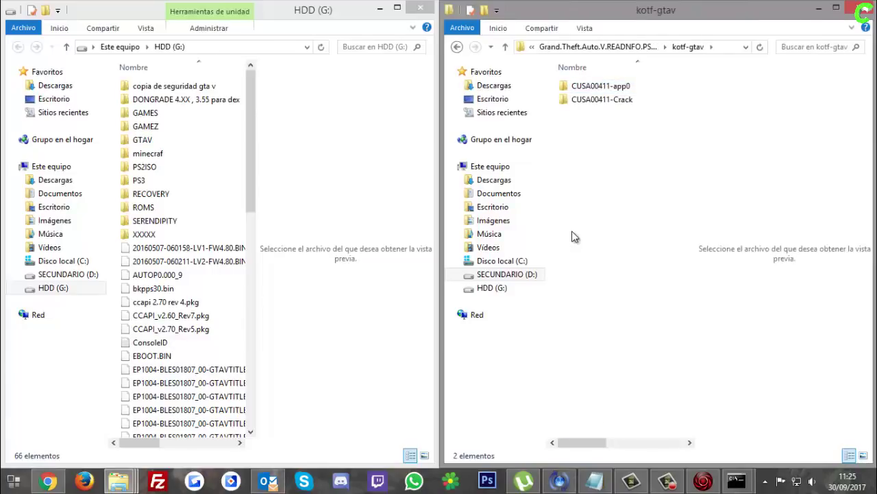
- Look through the contents of the CUSA00411-app0 and CUSA00411-Crack folders
double_click(596, 87)
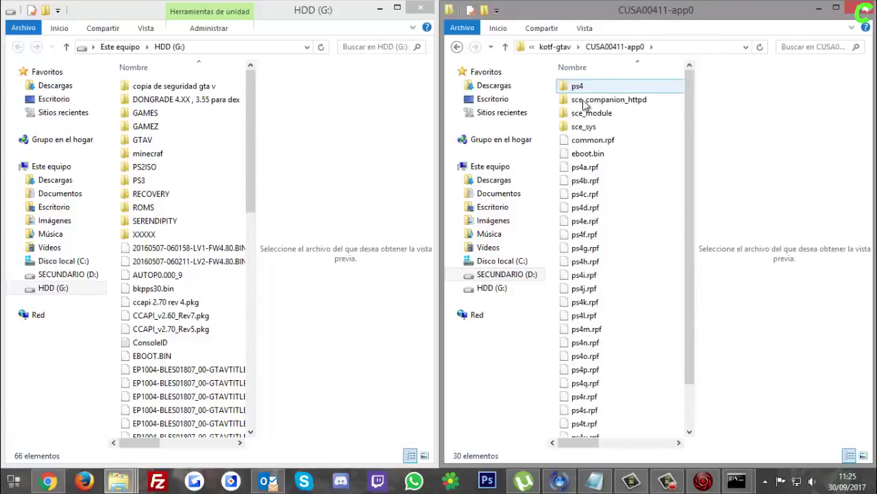
click(507, 47)
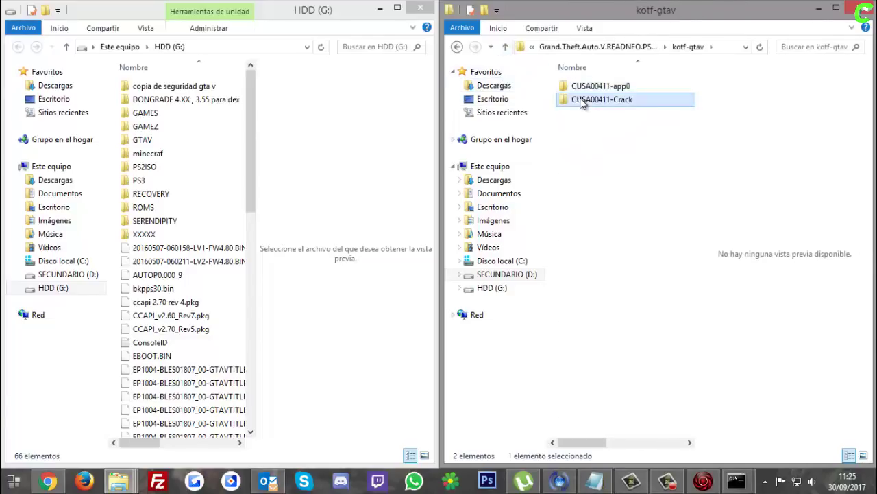
double_click(583, 100)
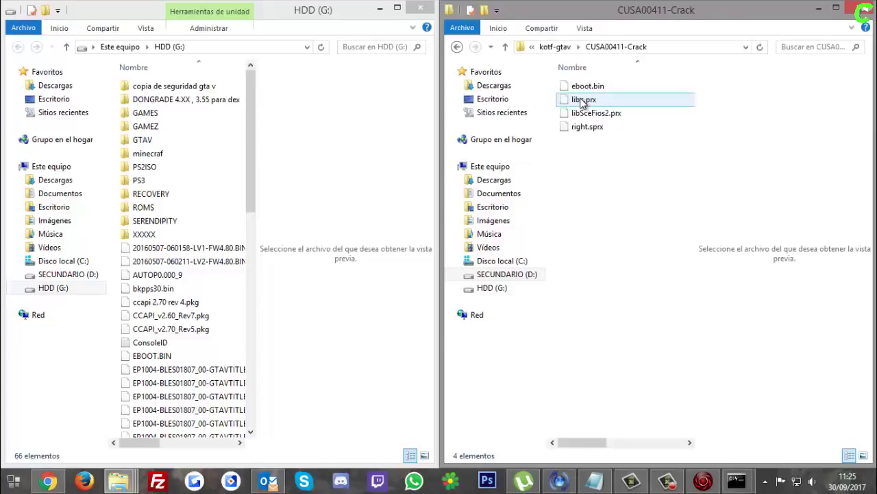
click(505, 48)
- Open the CUSA00411-app0 folder and select all of its files and folders
double_click(580, 87)
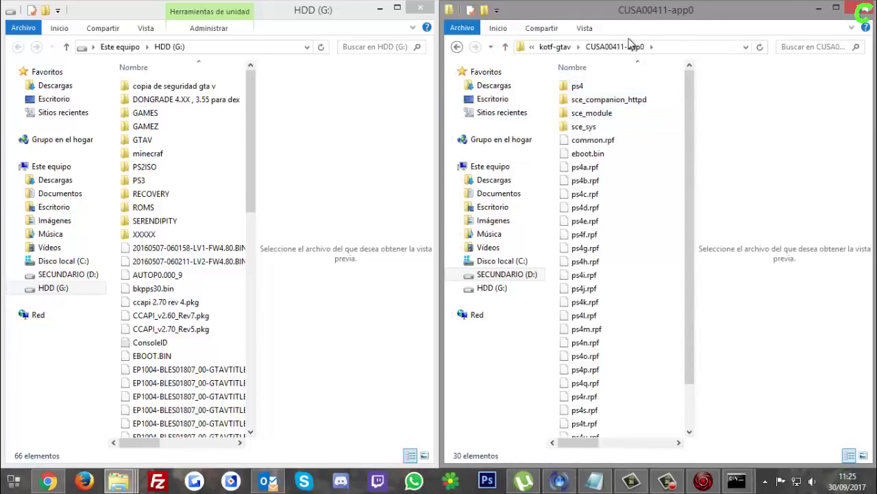
click(631, 85)
key(ctrl+a)
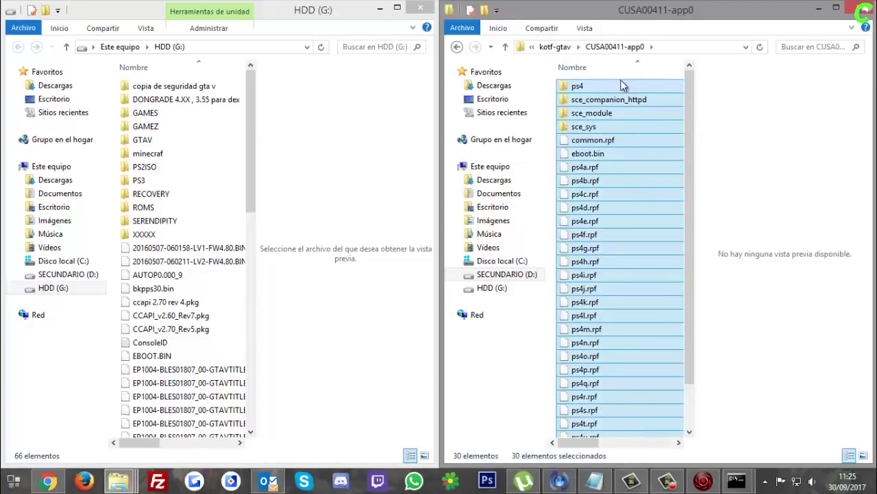
- Check the file system and free space of drive HDD (G:) in its properties
click(43, 293)
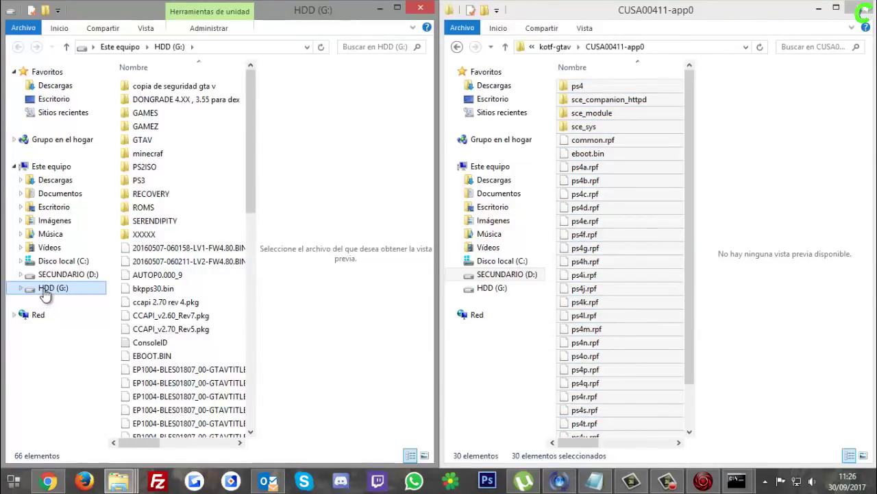
right_click(42, 295)
click(86, 459)
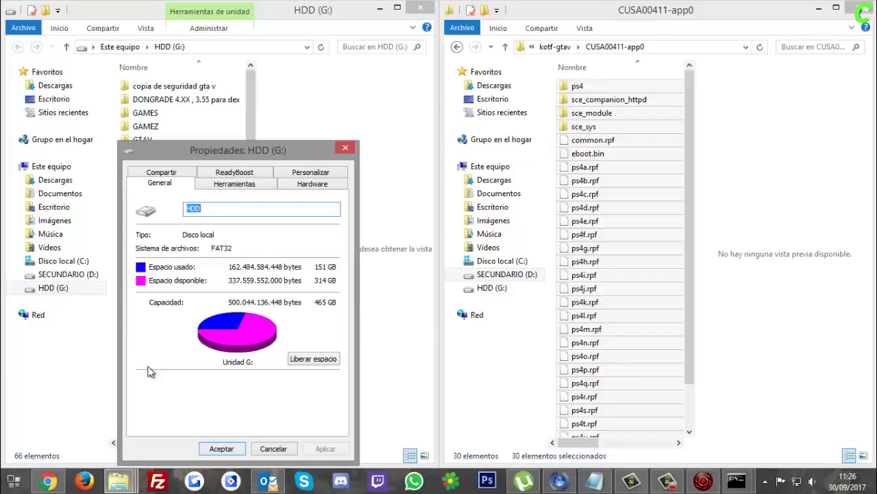
click(274, 449)
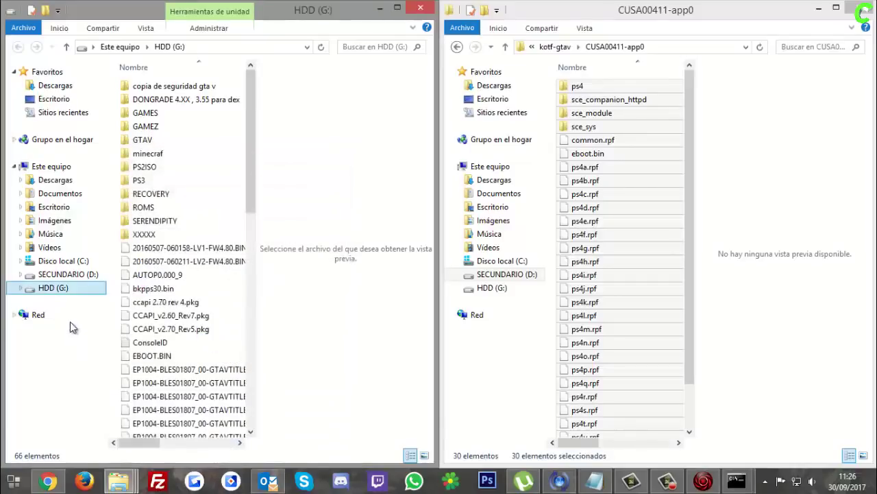
- Examine the file system choices for formatting drive HDD (G:) and close the dialog without formatting
right_click(78, 291)
click(124, 373)
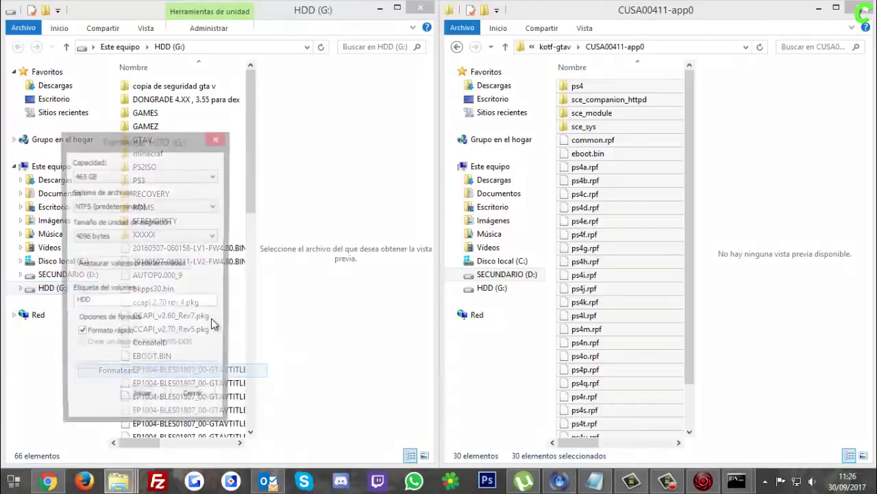
click(121, 206)
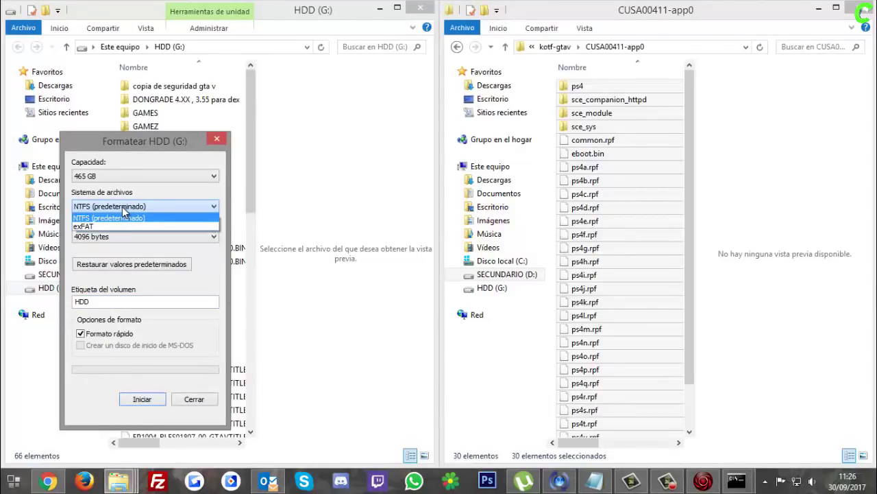
click(122, 207)
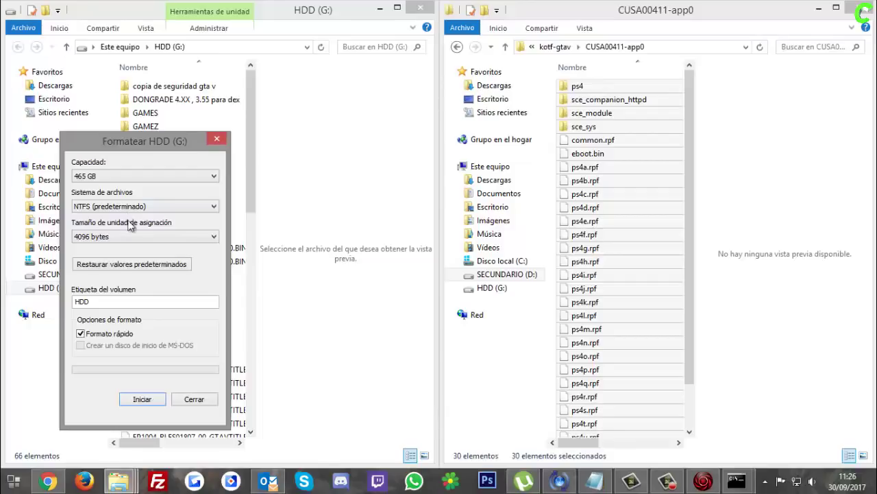
click(196, 402)
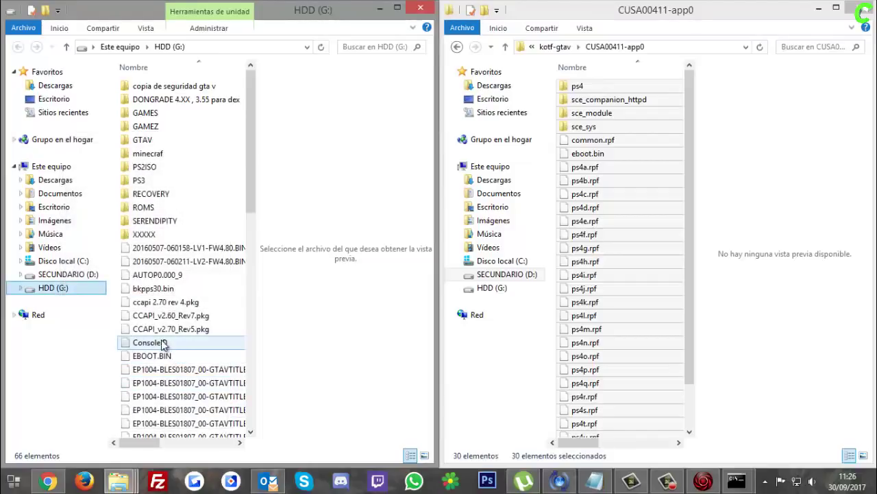
- Open the XXXXX folder on HDD (G:) and select everything in CUSA00411-app0 alongside it
click(135, 235)
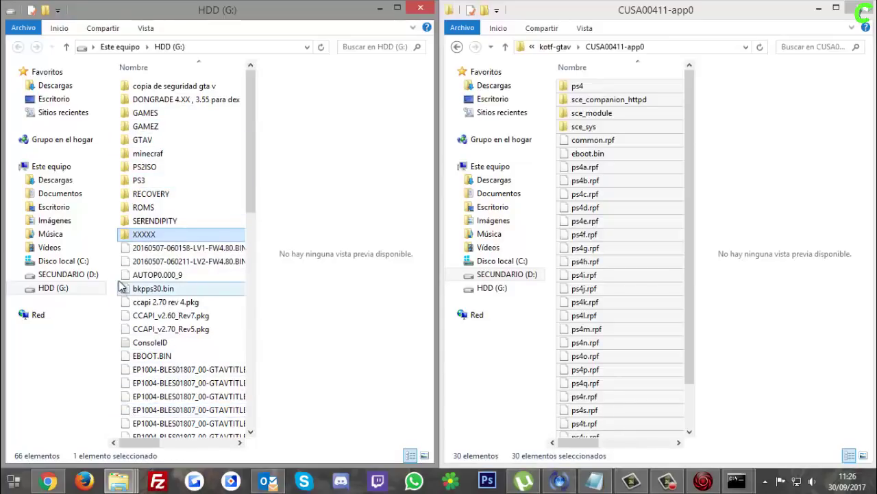
double_click(182, 238)
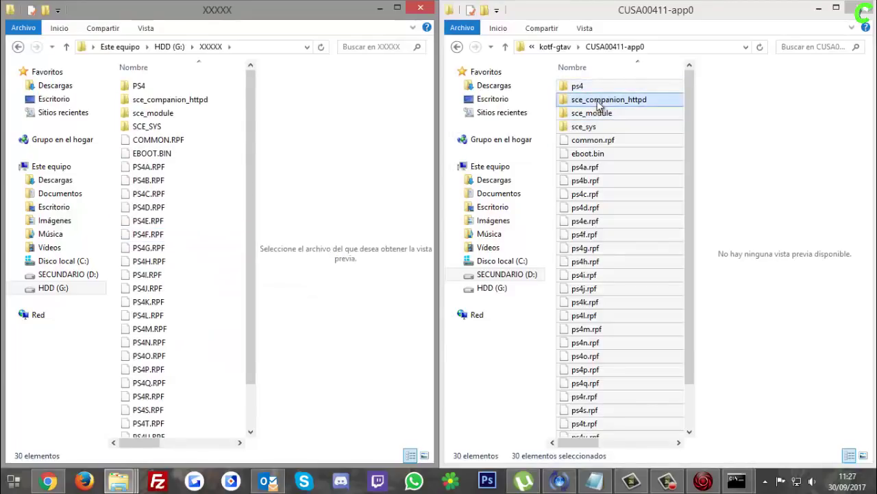
click(583, 92)
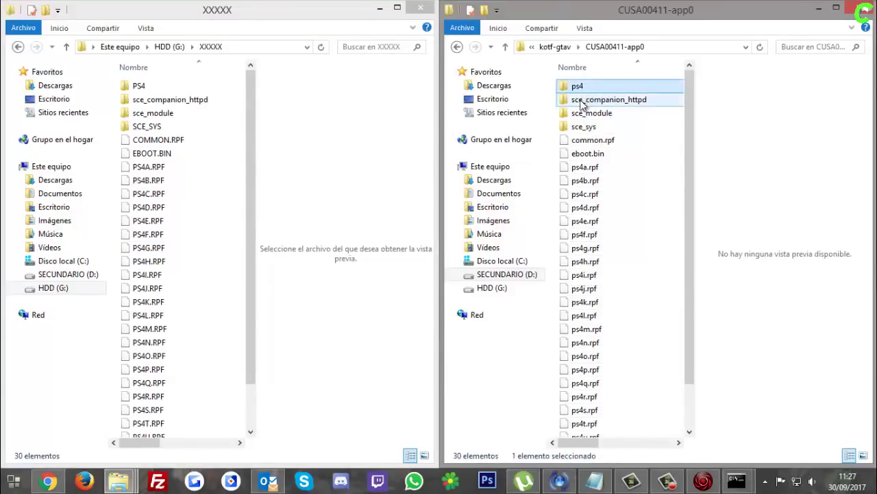
key(ctrl+a)
mouse_move(630, 199)
mouse_down()
mouse_move(590, 188)
mouse_move(109, 237)
mouse_move(171, 250)
mouse_move(620, 201)
mouse_up()
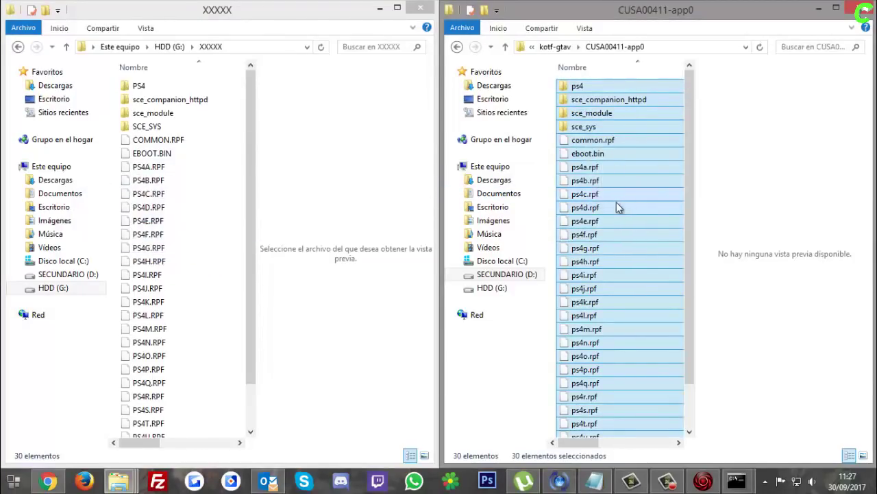
- Check the total size of all files and folders in CUSA00411-app0, from ps4 through sce_discmap.plt
click(581, 205)
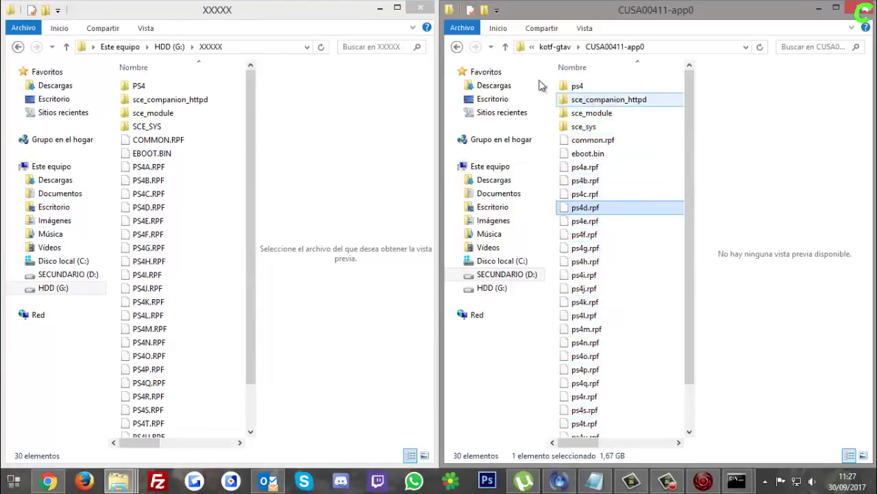
click(578, 85)
scroll(579, 240, down, 2)
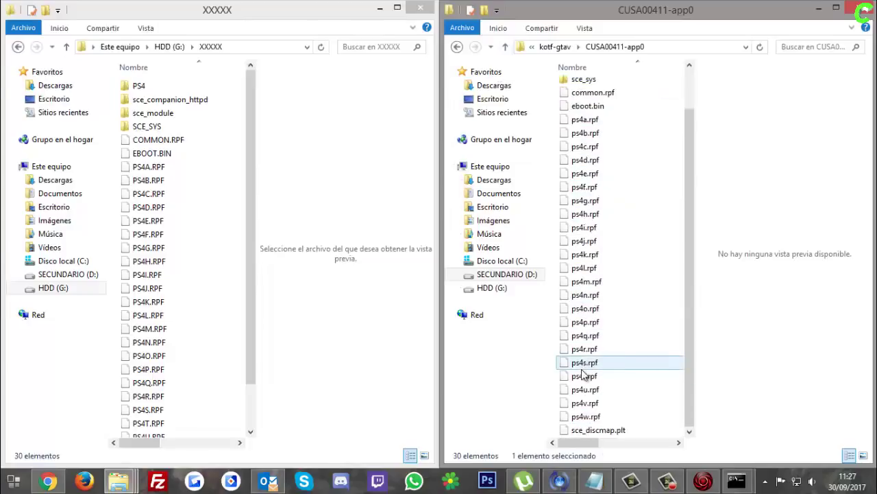
shift+click(576, 430)
right_click(606, 406)
click(616, 396)
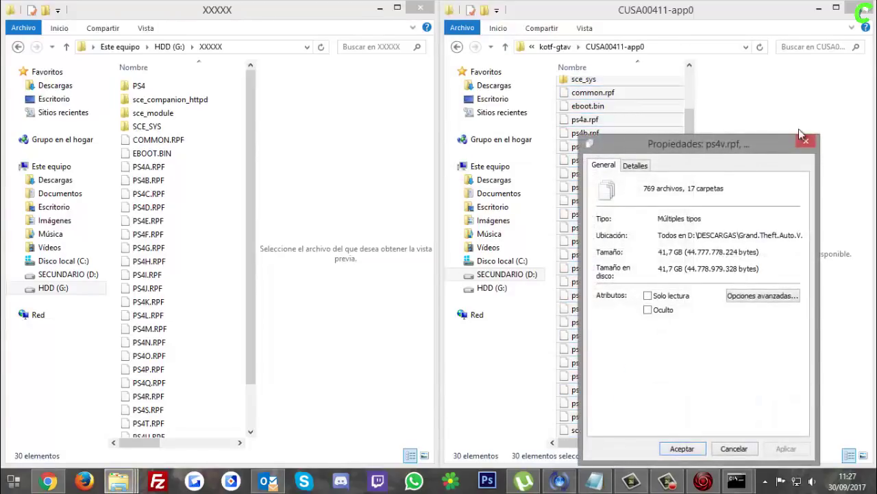
click(807, 143)
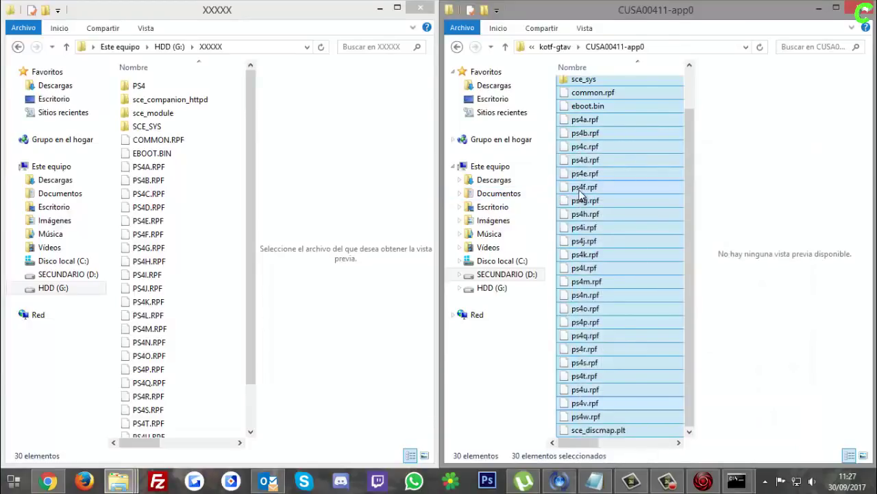
click(579, 191)
scroll(580, 195, up, 2)
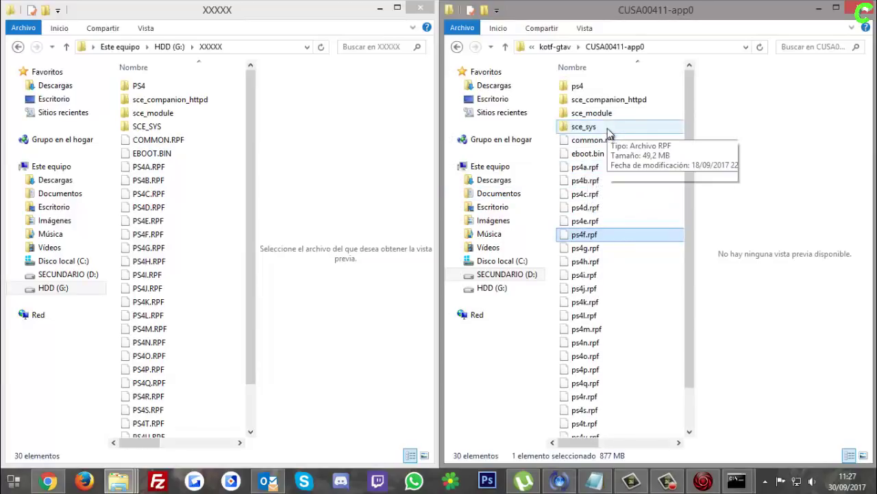
- Copy eboot.bin from the CUSA00411-Crack folder into the XXXXX folder on HDD (G:), replacing the existing file
click(506, 47)
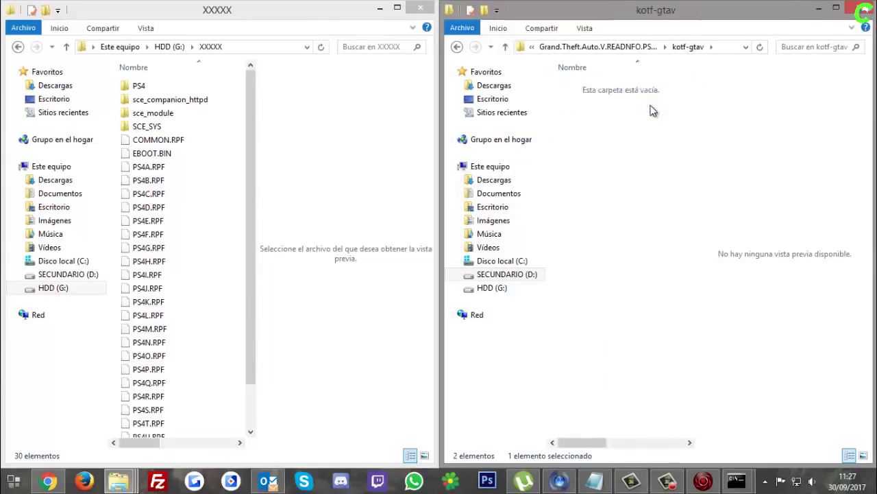
double_click(651, 103)
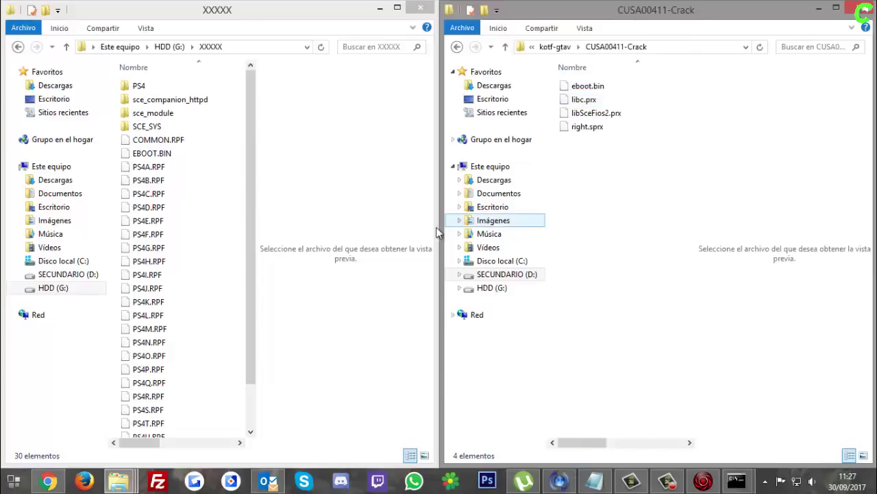
key(ctrl+a)
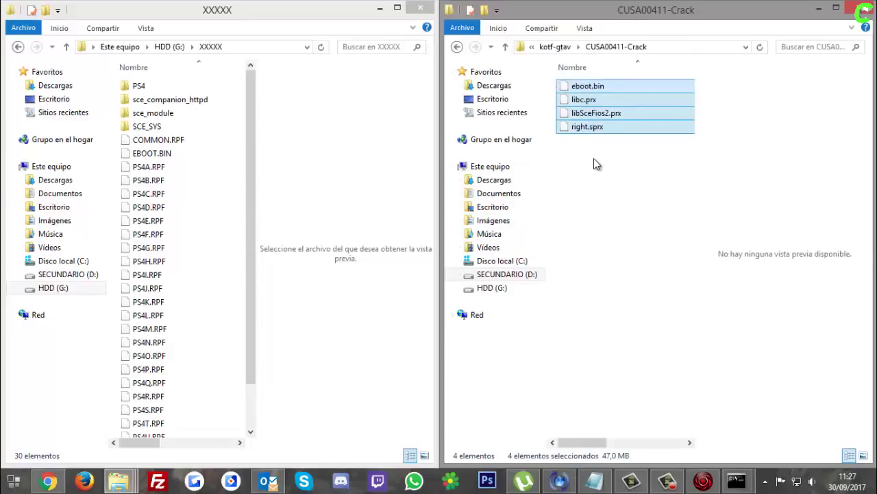
click(597, 165)
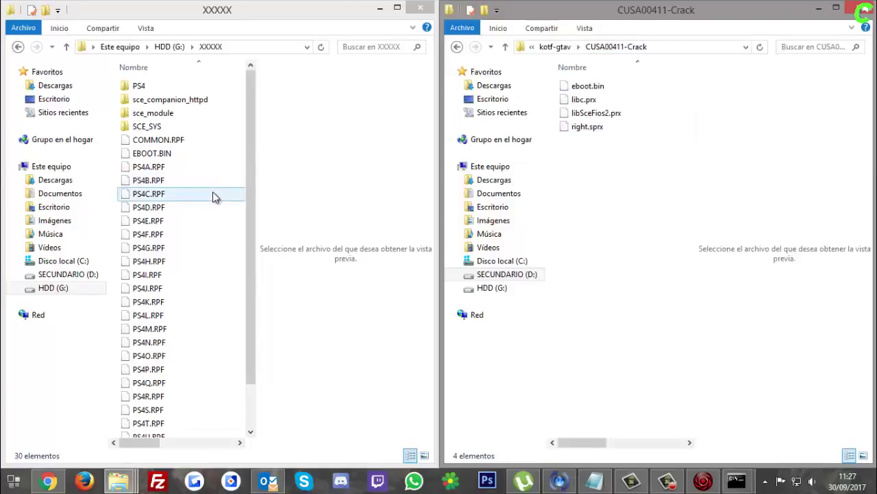
click(162, 154)
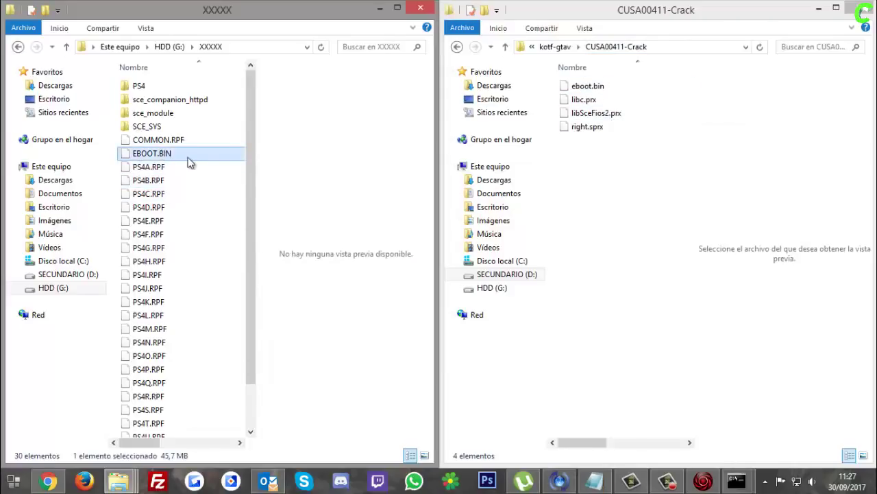
drag(612, 92, 152, 196)
click(359, 140)
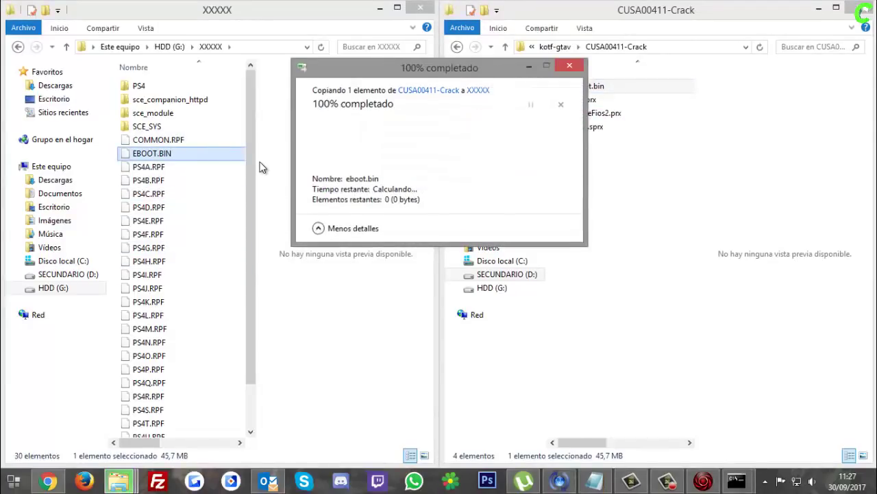
- Copy libc.prx and libSceFios2.prx from the crack folder into sce_module inside XXXXX, replacing the existing files, and return to XXXXX
click(583, 99)
ctrl+click(584, 114)
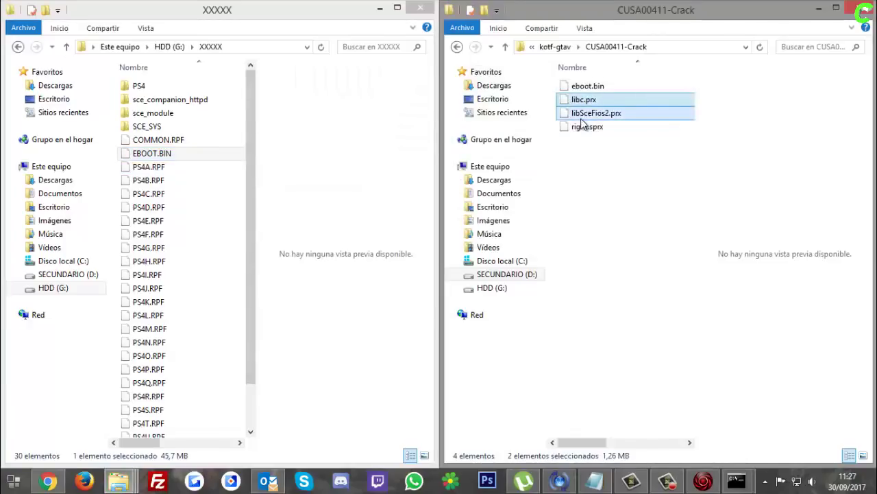
double_click(162, 117)
drag(637, 114, 194, 153)
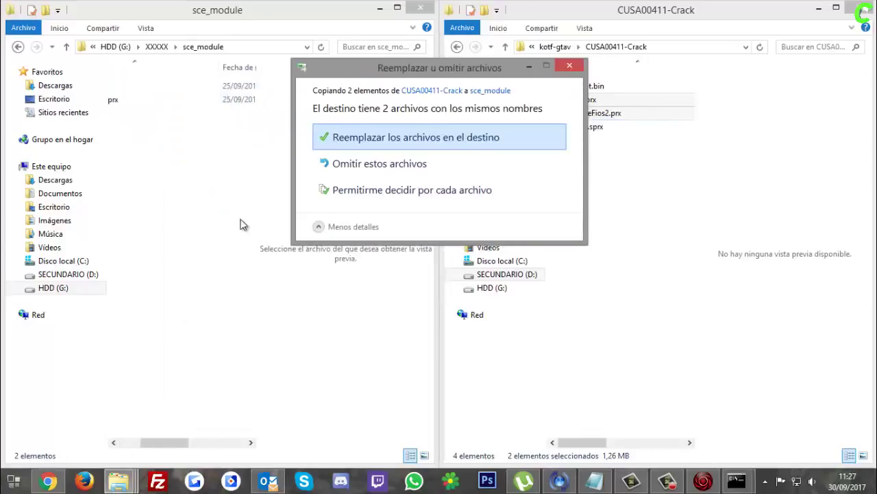
click(376, 143)
drag(184, 444, 128, 442)
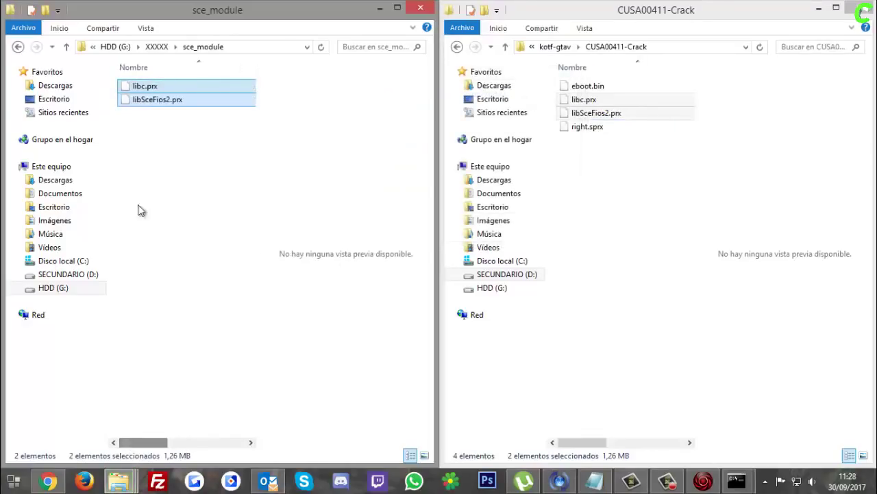
click(69, 47)
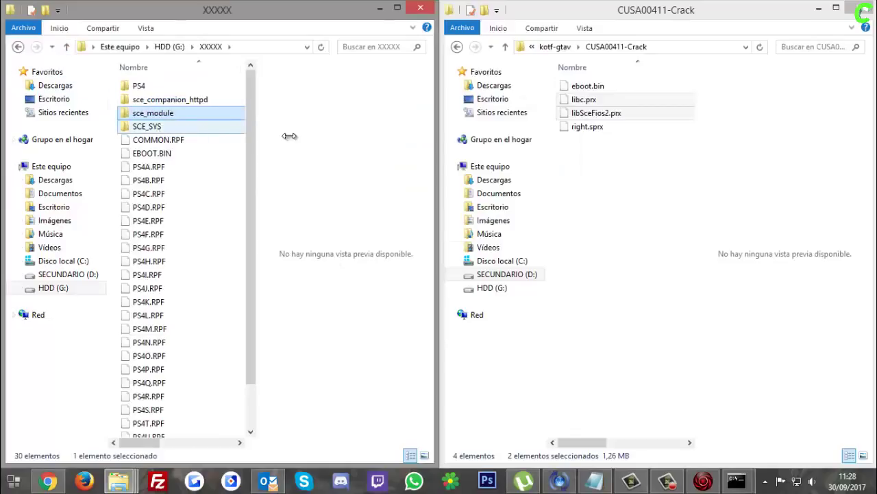
click(593, 128)
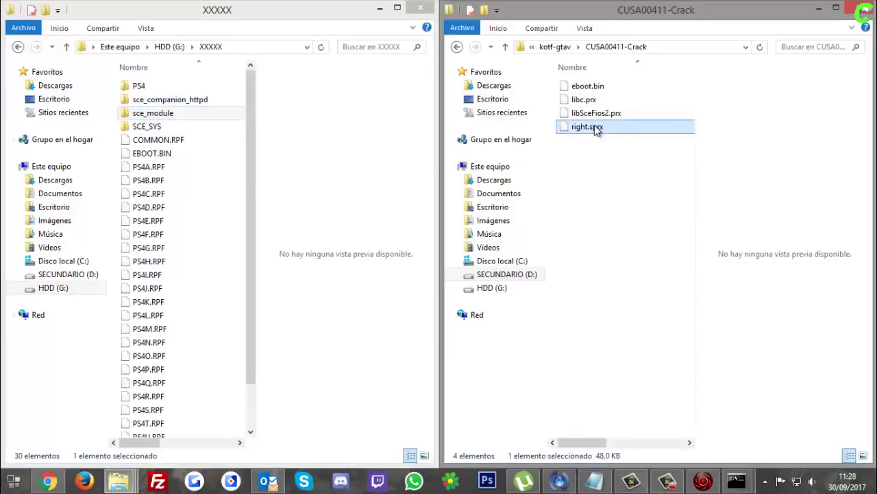
double_click(140, 86)
double_click(144, 87)
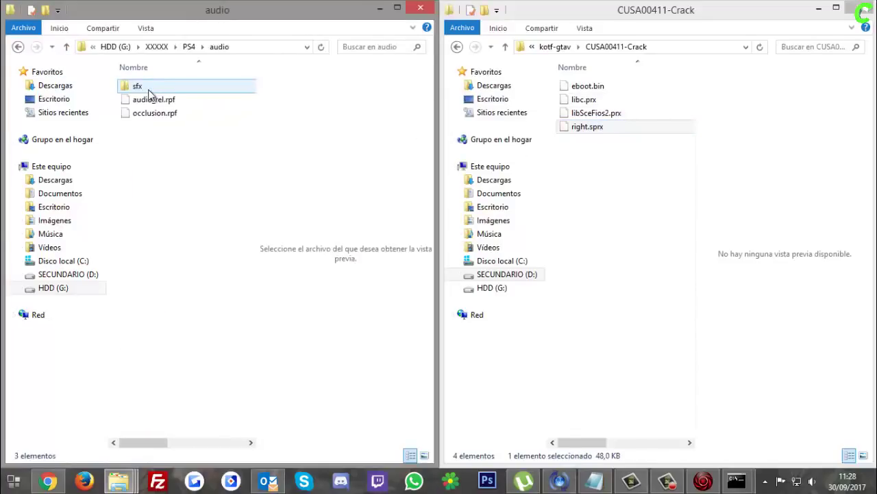
click(66, 47)
click(67, 46)
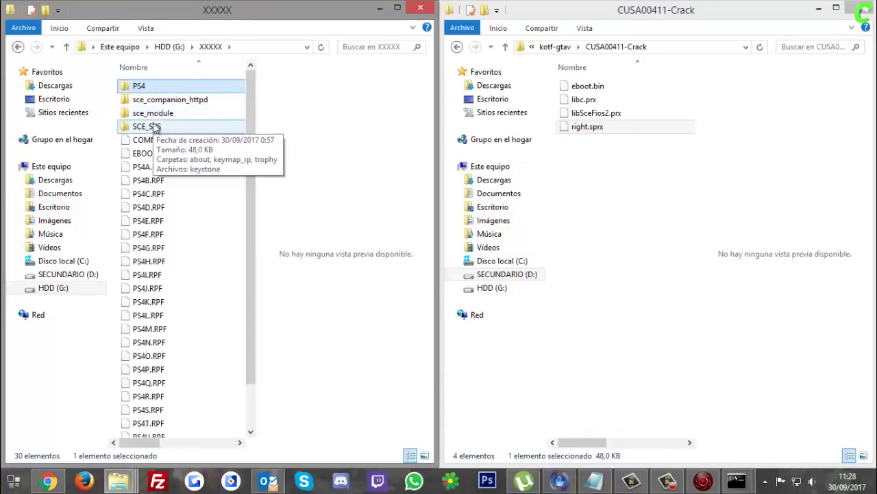
- Copy right.sprx from the crack folder into SCE_SYS\about inside XXXXX, replacing the existing file, and return to XXXXX
double_click(150, 126)
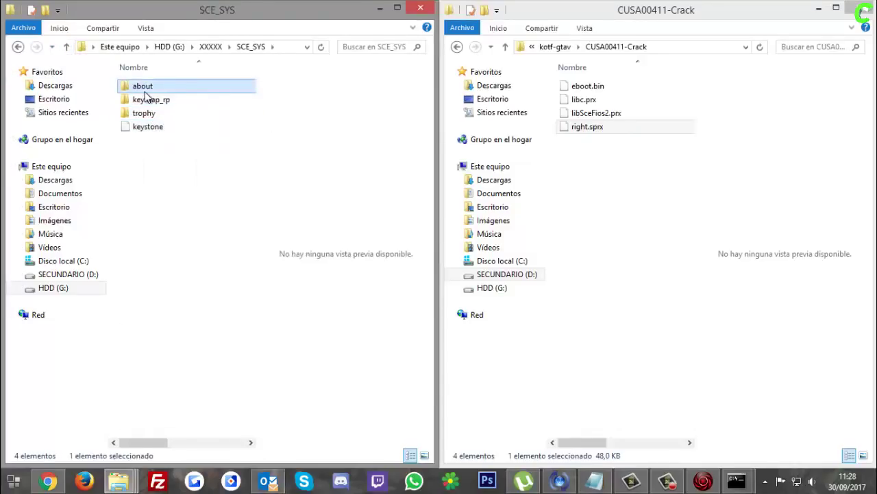
double_click(131, 86)
click(598, 134)
drag(599, 135, 194, 136)
click(425, 144)
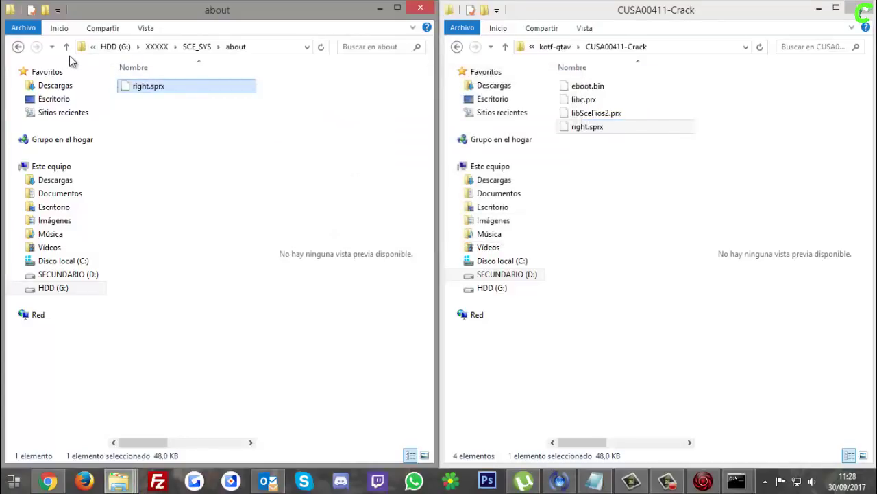
click(67, 47)
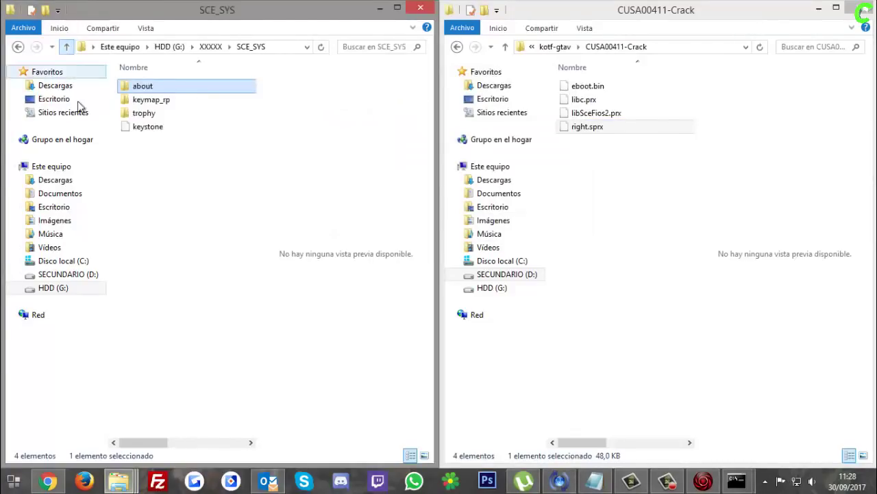
click(67, 48)
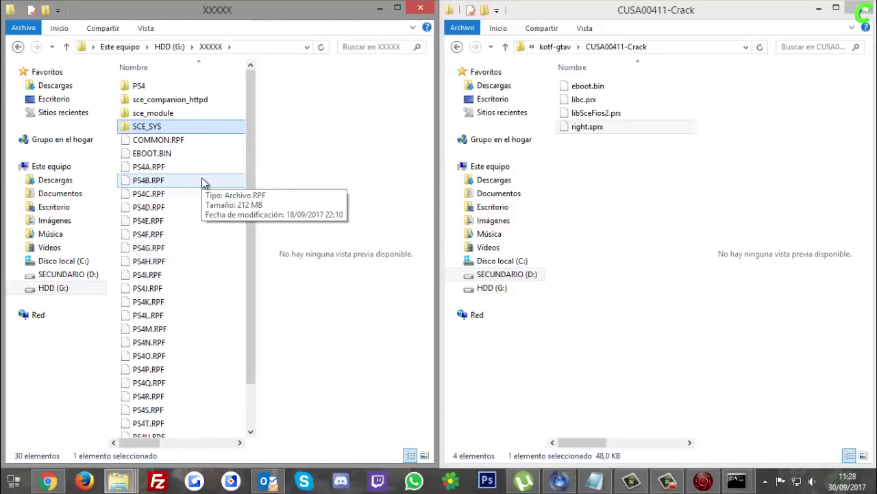
- Safely eject the Iomega Select HDD external drive from the computer
click(767, 483)
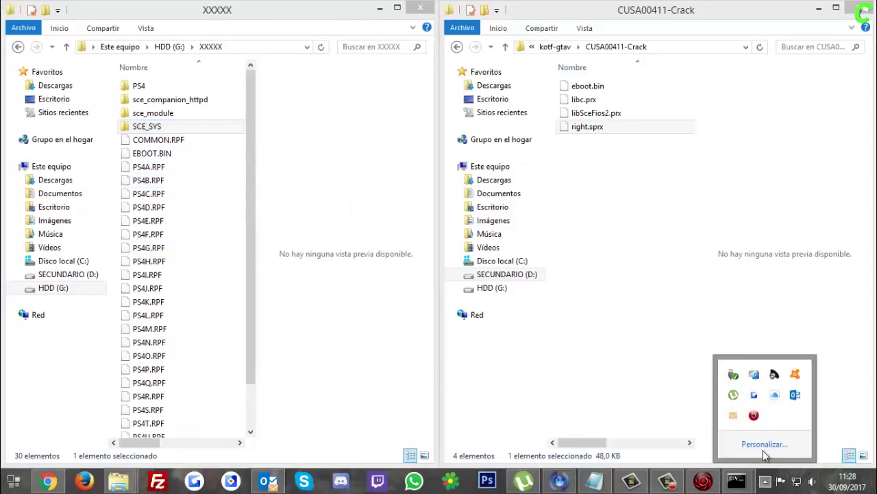
click(733, 375)
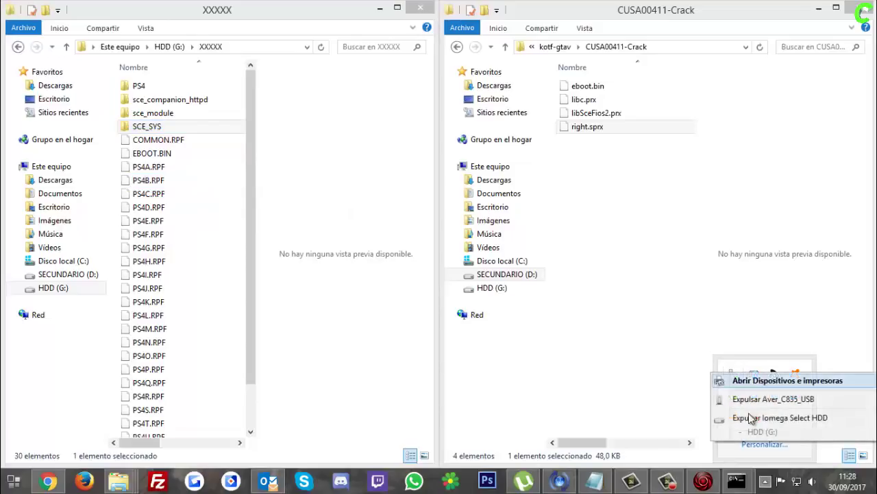
click(727, 426)
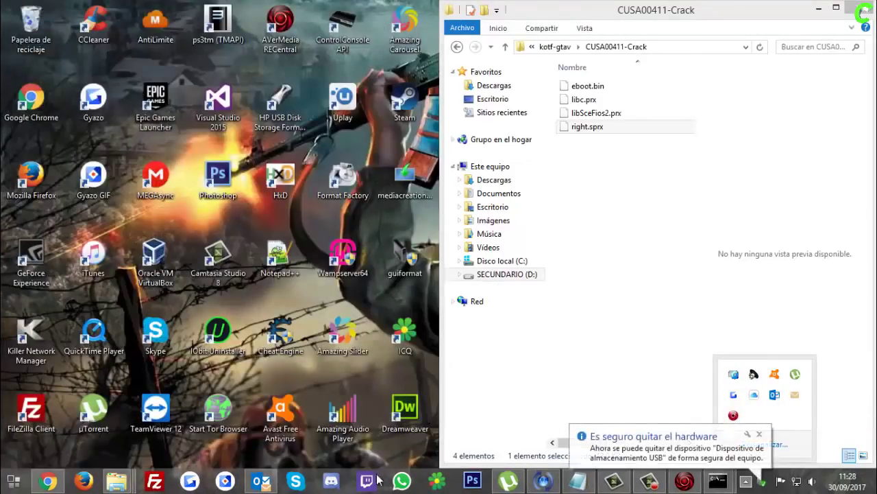
- View the PS4 capture in RECentral and examine the Notepad notes with the PC and PS4 local IPs and the socat command
mouse_move(120, 480)
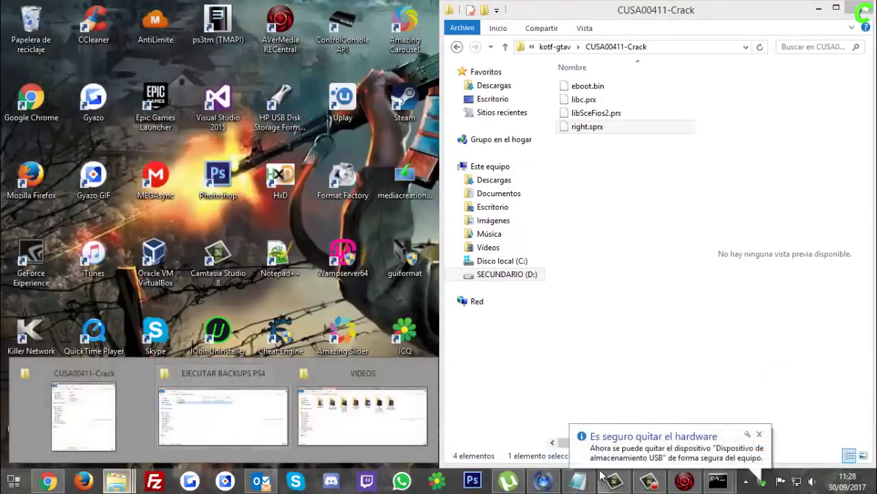
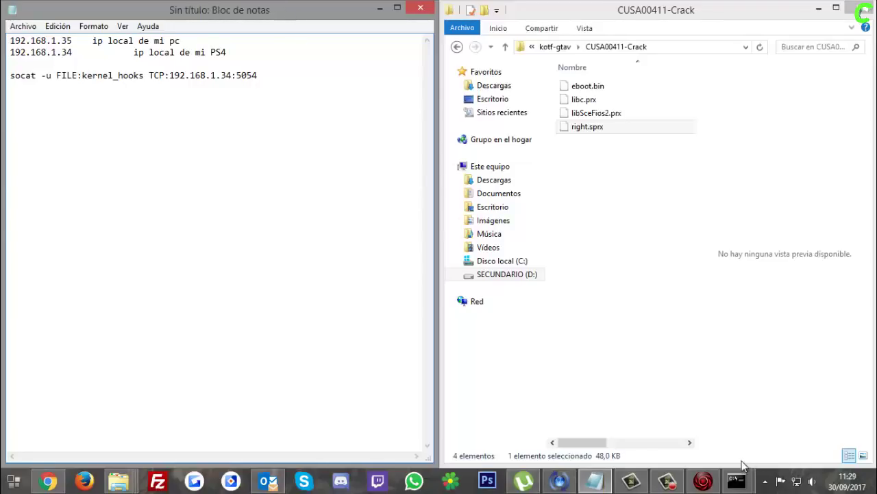
click(710, 484)
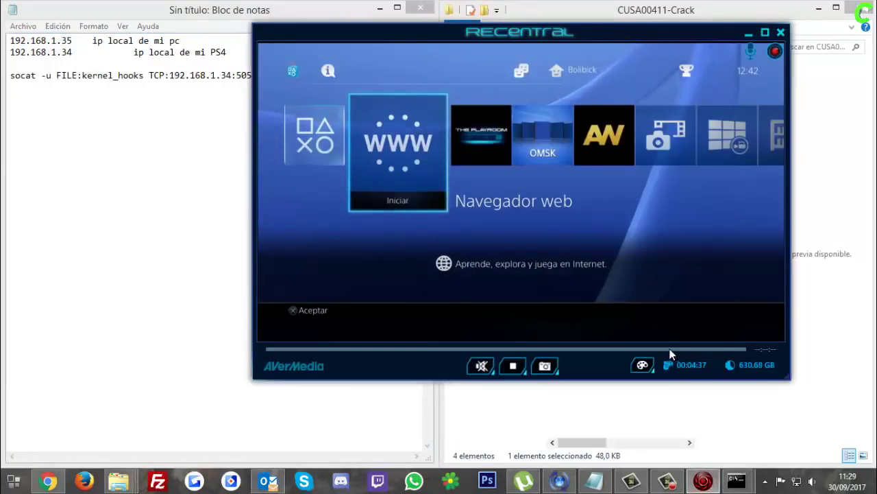
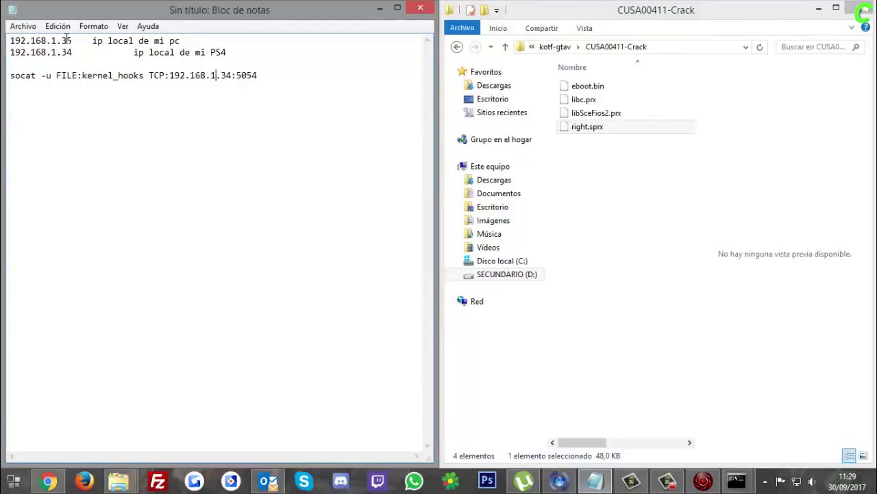
drag(10, 40, 201, 41)
drag(130, 63, 275, 96)
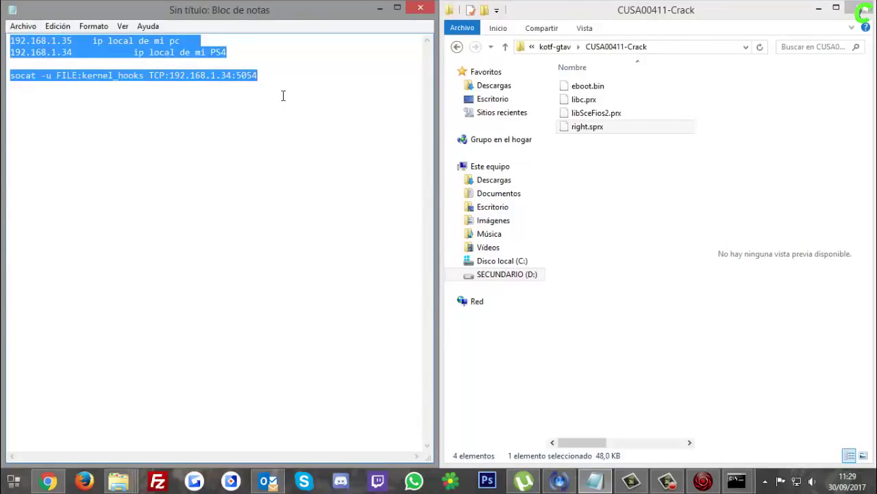
click(47, 40)
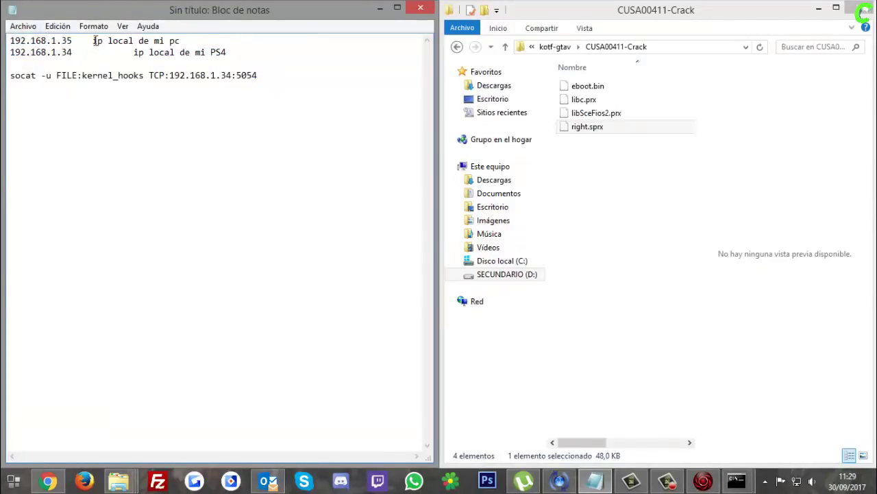
drag(93, 41, 173, 41)
drag(72, 42, 10, 41)
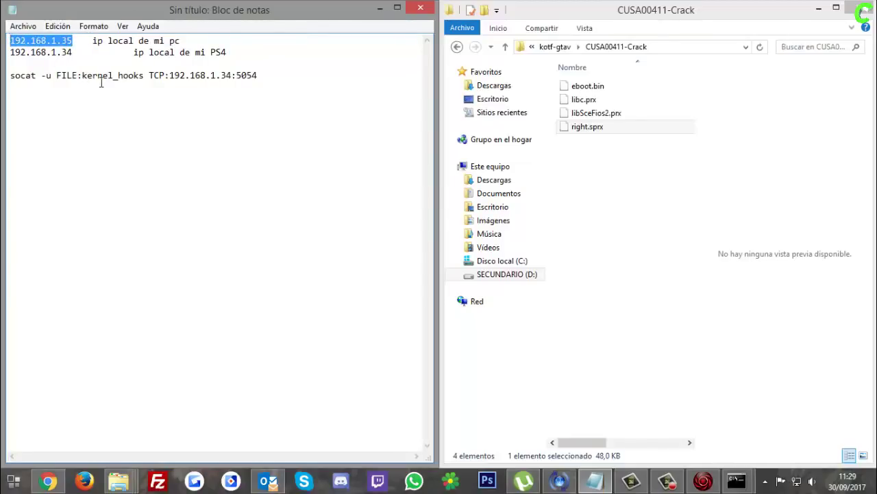
- Enter the ipconfig command in a command prompt run as administrator, and close the window
right_click(739, 480)
click(14, 480)
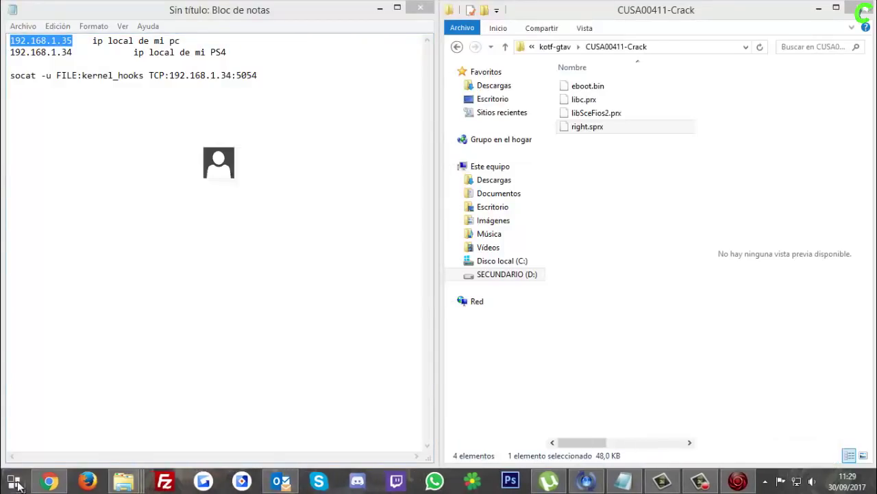
text(cmd)
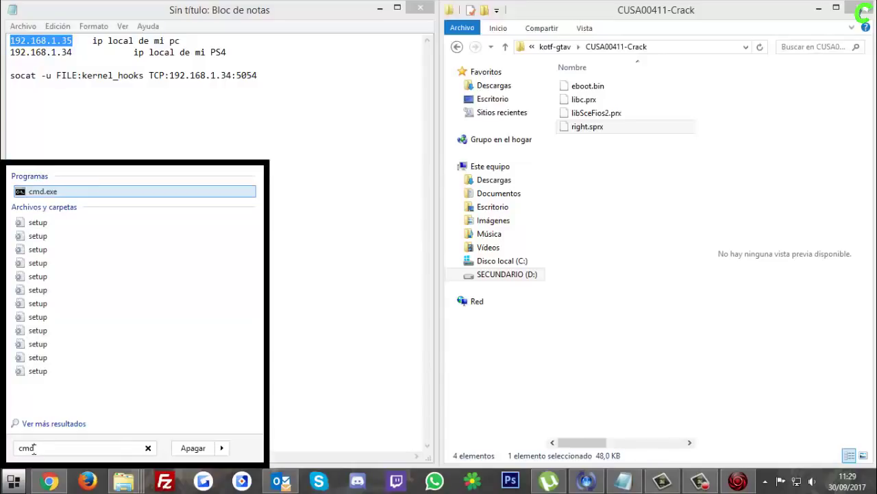
right_click(57, 191)
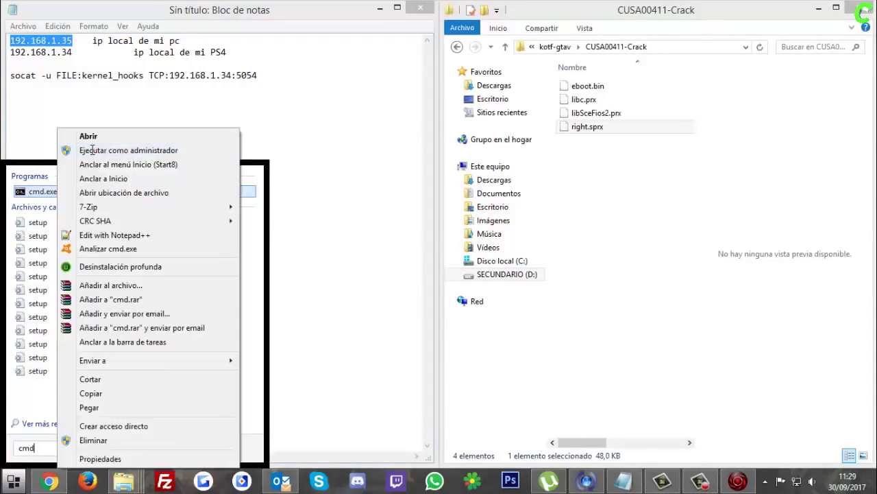
click(93, 151)
drag(179, 42, 577, 99)
text(ip)
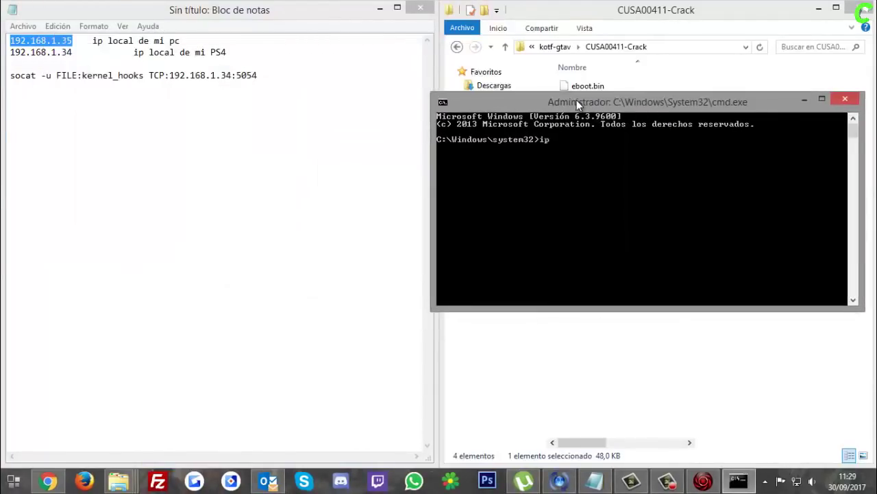
text(config)
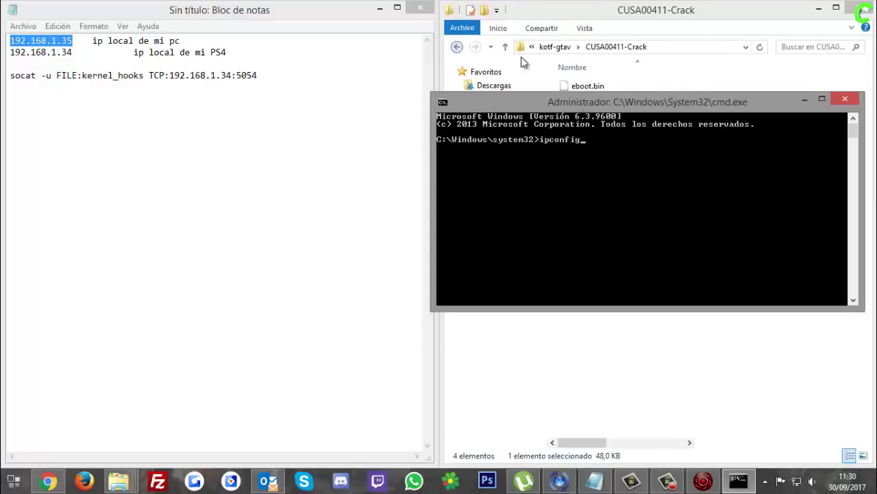
click(845, 98)
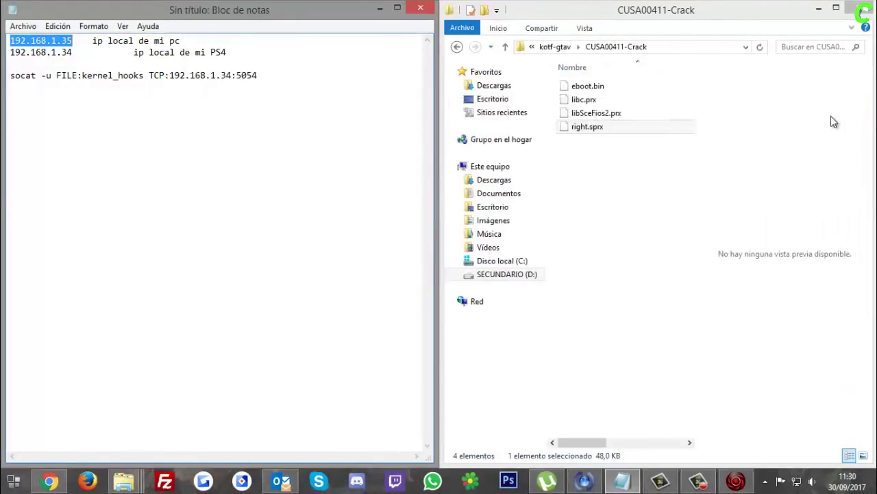
- Highlight the PC's local IP 192.168.1.35 and the PS4's local IP 192.168.1.34 in turn in the Notepad notes
click(50, 40)
drag(72, 40, 6, 40)
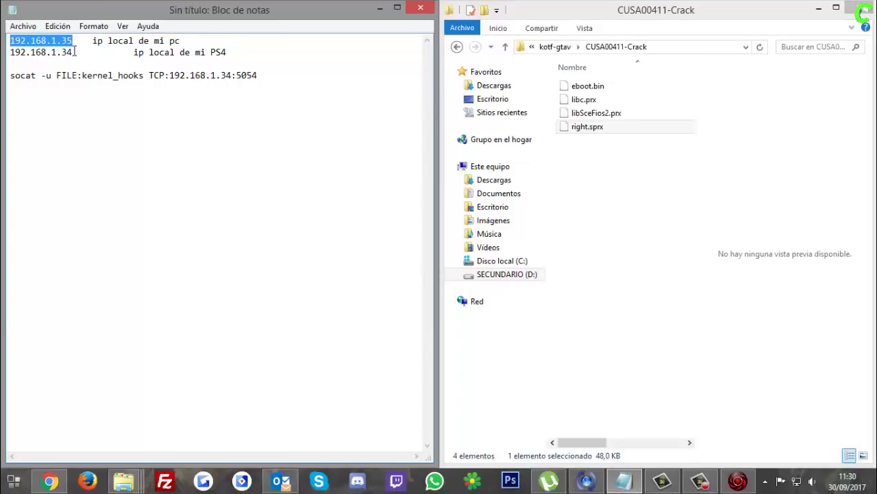
drag(74, 52, 11, 52)
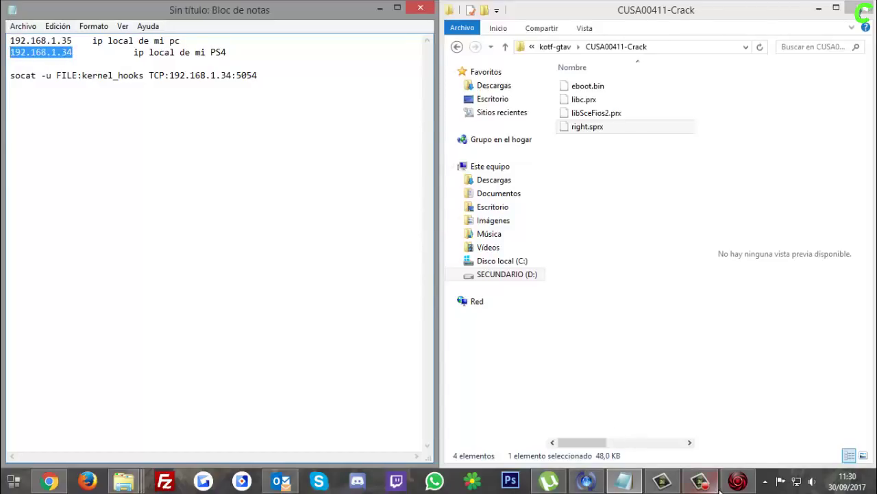
- View the PS4's system information in RECentral, and highlight its IP 192.168.1.34 in the Notepad list and in the socat command
click(737, 480)
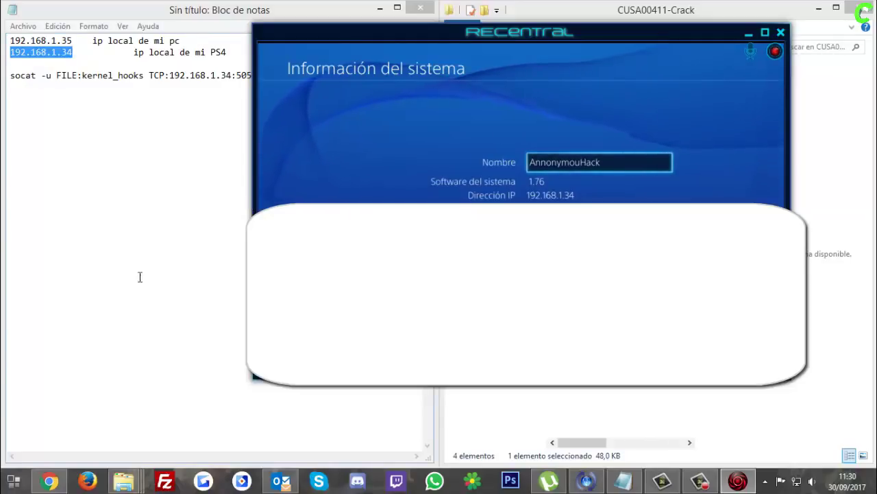
click(81, 41)
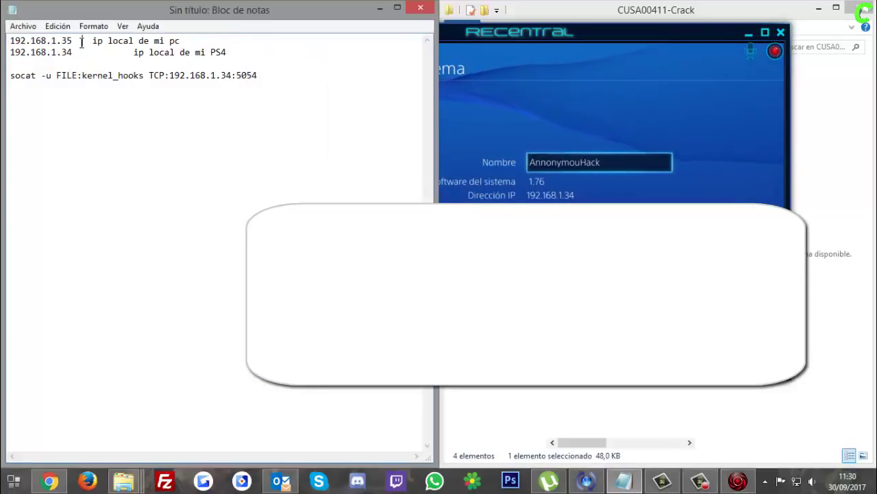
drag(78, 50, 9, 53)
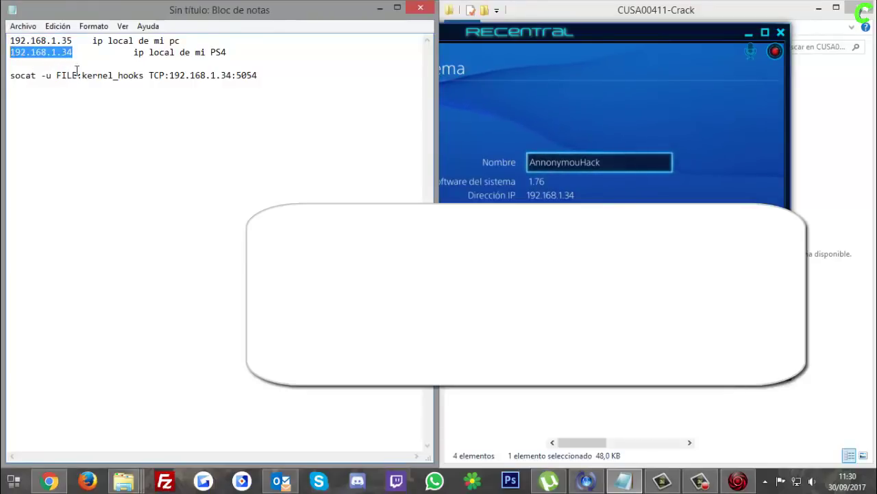
drag(257, 77, 9, 76)
click(189, 75)
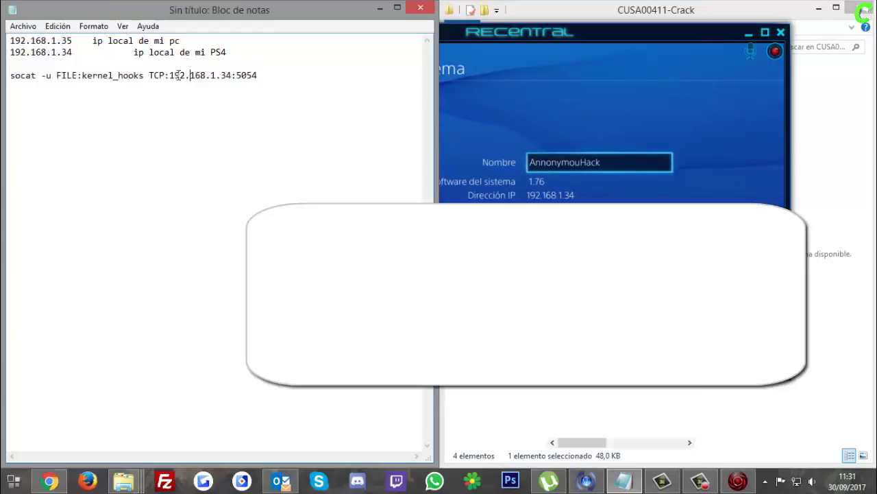
drag(169, 75, 232, 76)
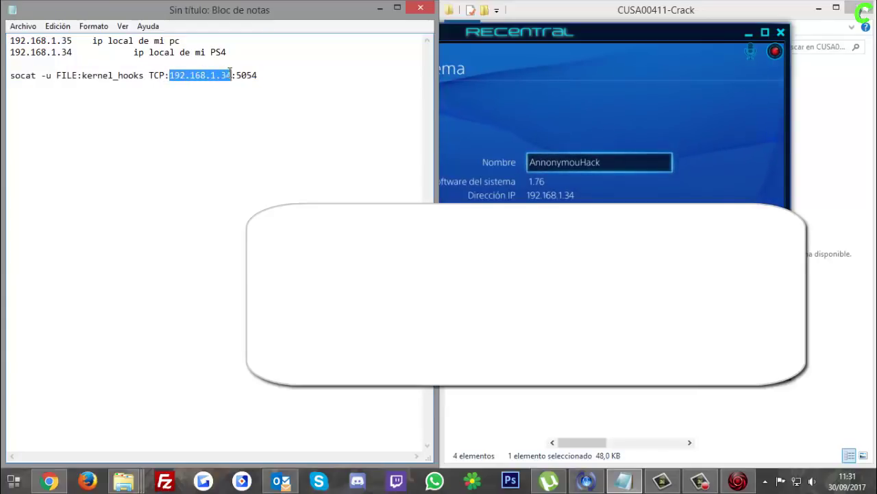
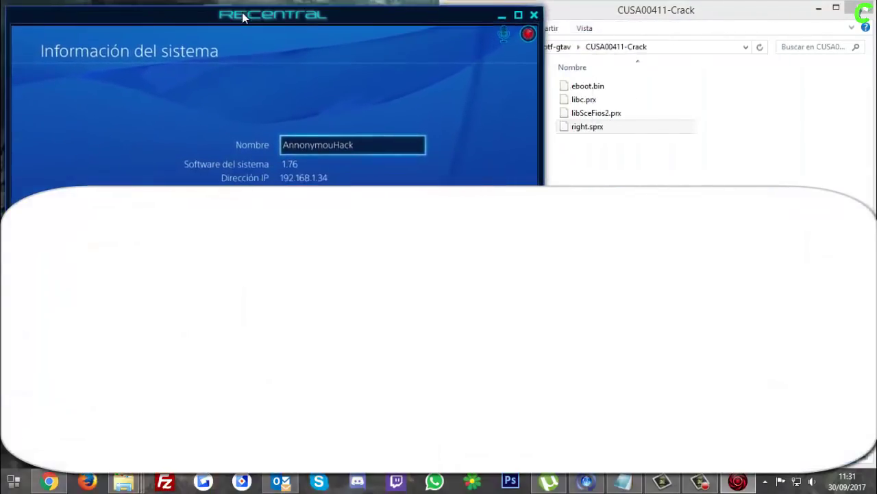
- Dock the EJECUTAR BACKUPS PS4 folder window beside the CUSA00411-Crack window and open its USB GAMES folder
click(123, 483)
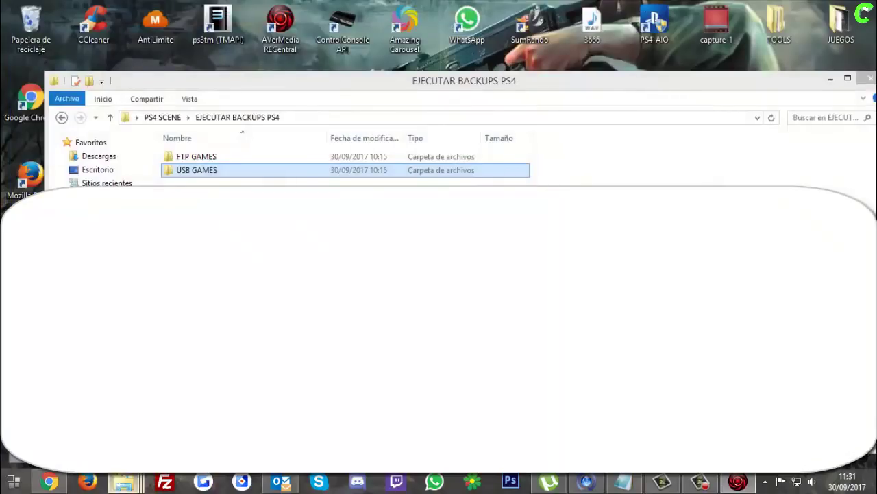
click(175, 425)
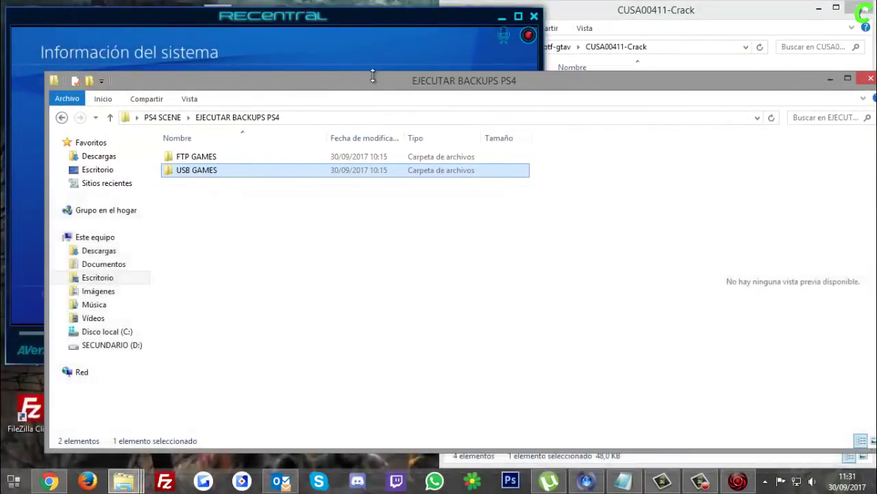
drag(384, 84, 2, 46)
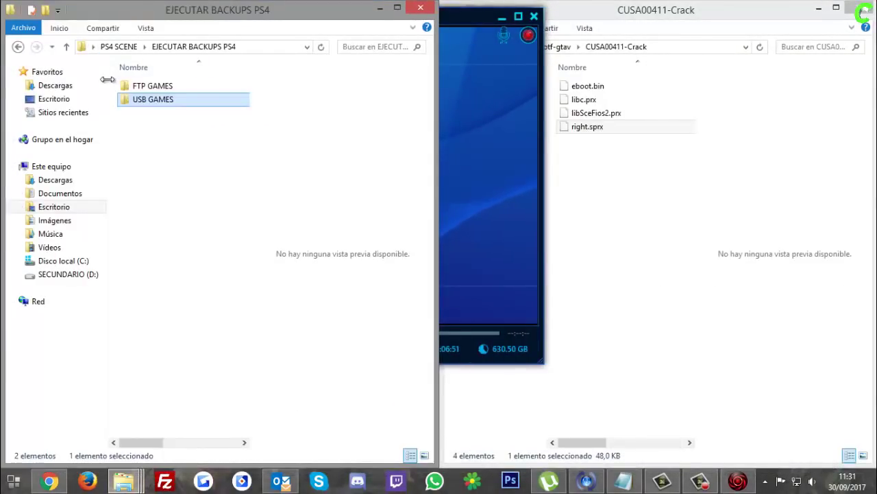
double_click(170, 100)
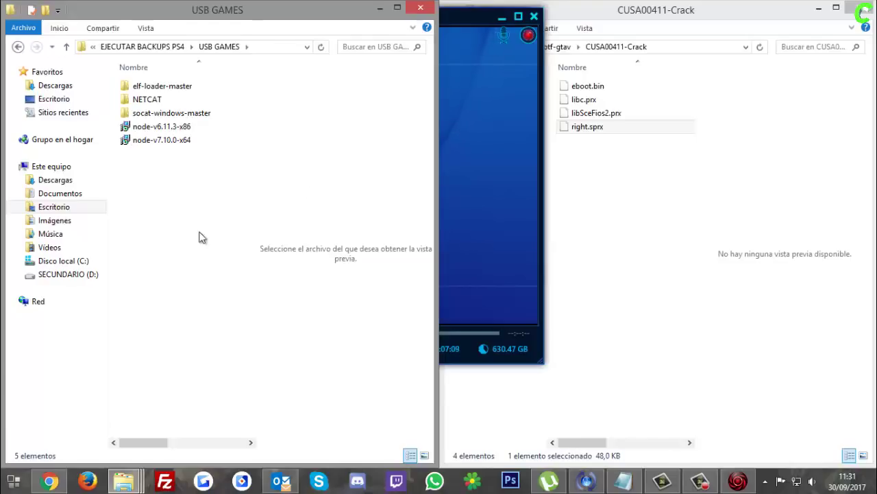
- Examine the two Node.js installers, node-v6.11.3-x86 and node-v7.10.0-x64, in the USB GAMES folder
click(158, 150)
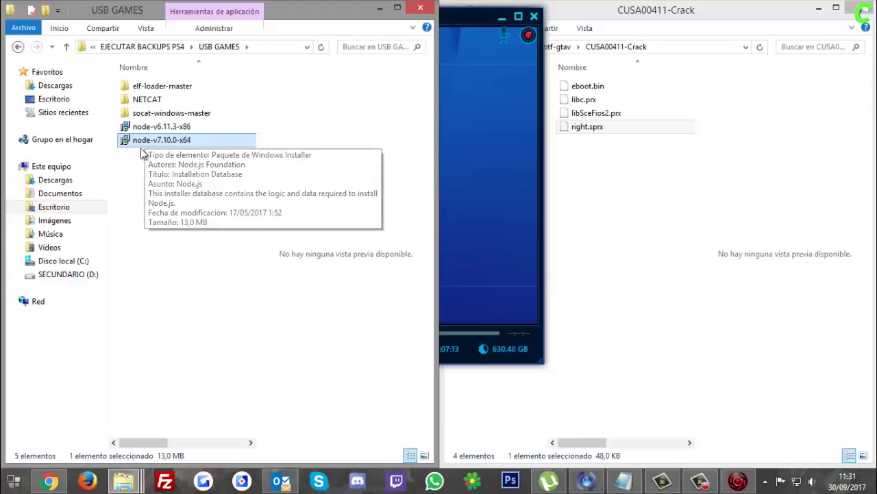
shift+click(155, 129)
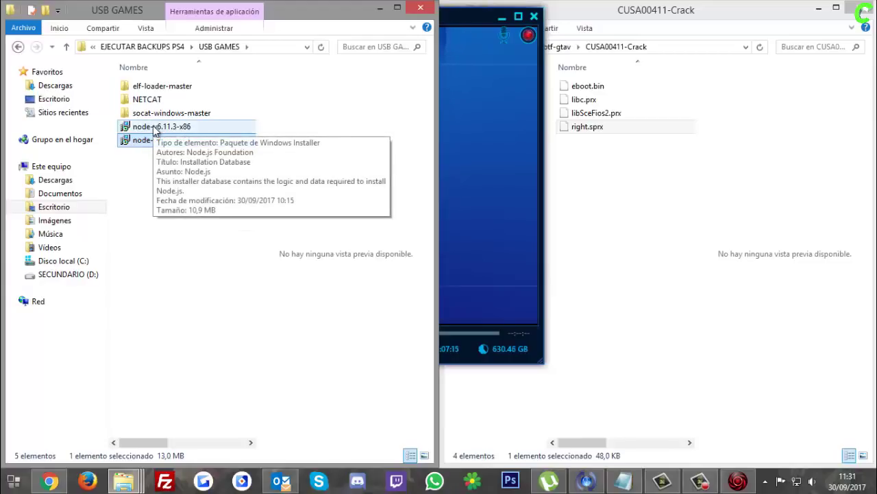
click(155, 130)
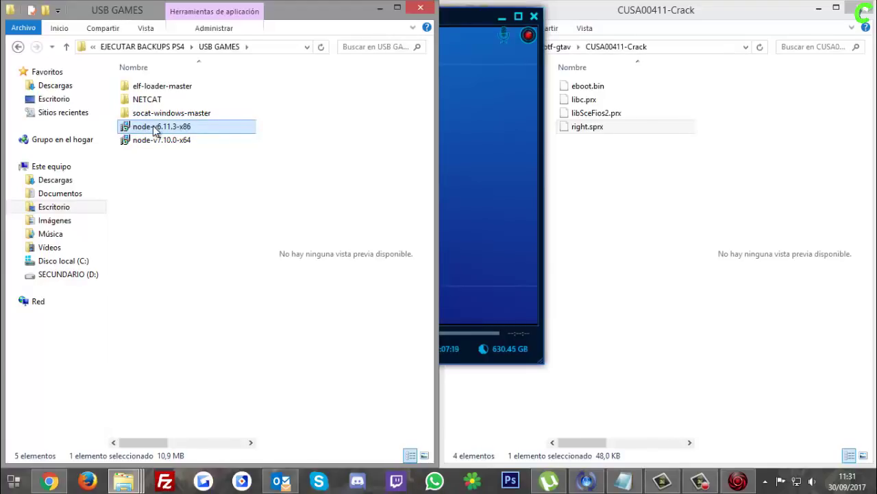
click(187, 145)
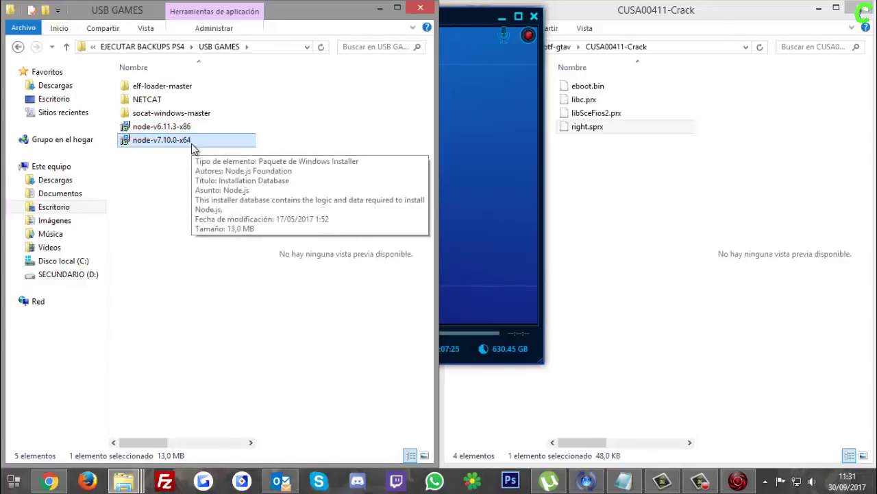
- Launch the node-v7.10.0-x64 installer, go as far as its change, repair or remove options, and cancel the setup
double_click(191, 143)
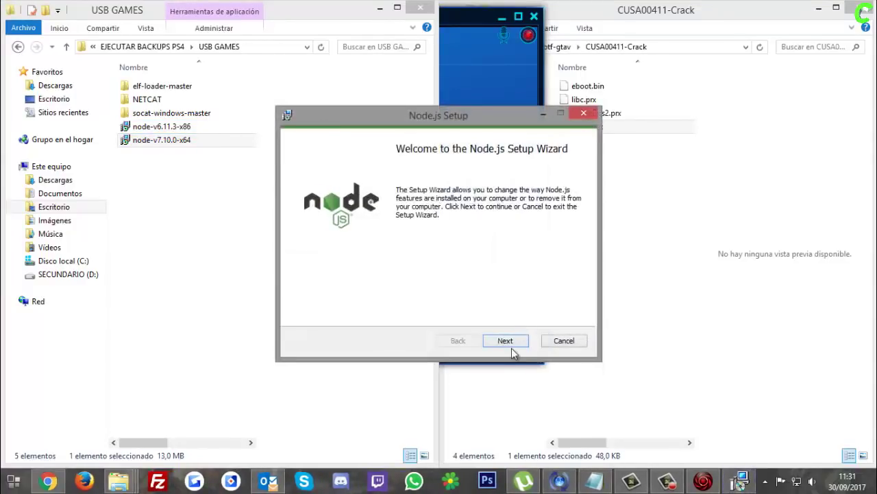
click(510, 345)
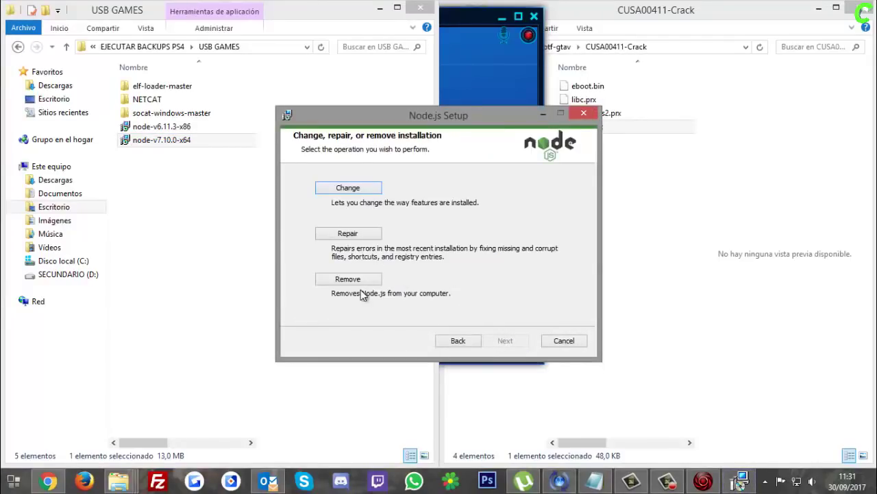
click(560, 341)
click(412, 259)
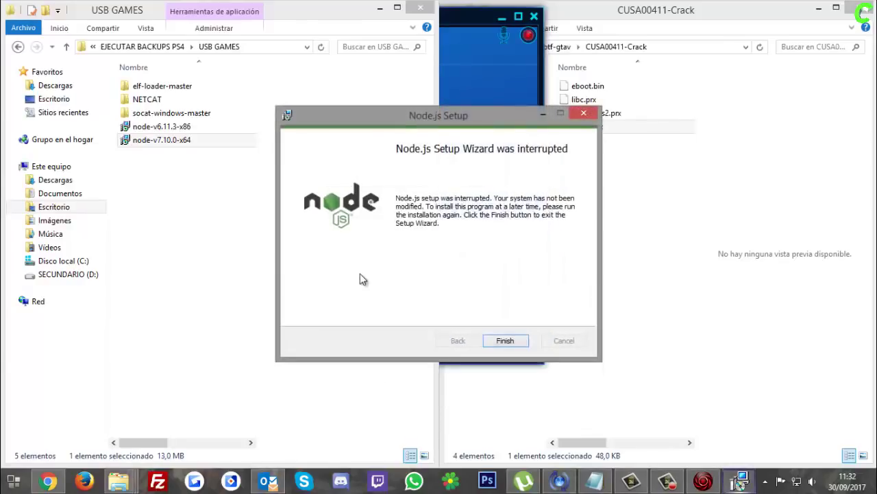
click(505, 340)
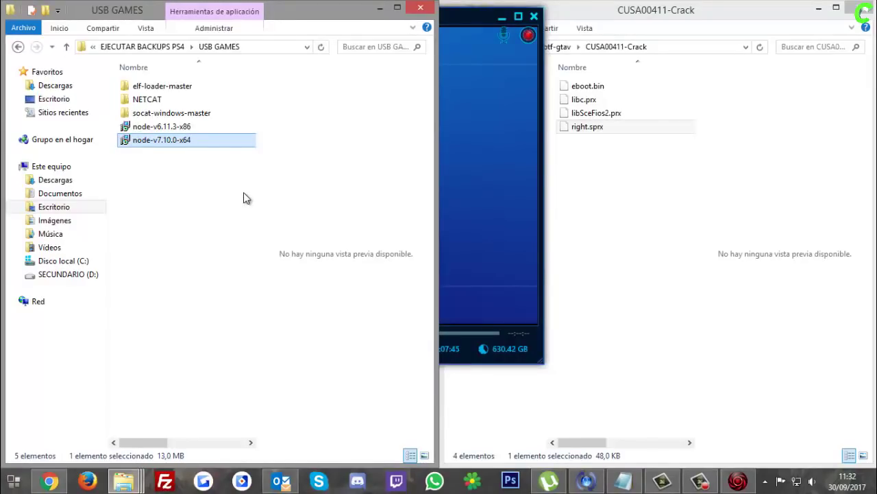
- Run the start file from the local folder of elf-loader-master to launch the server, and minimize its command window
double_click(144, 88)
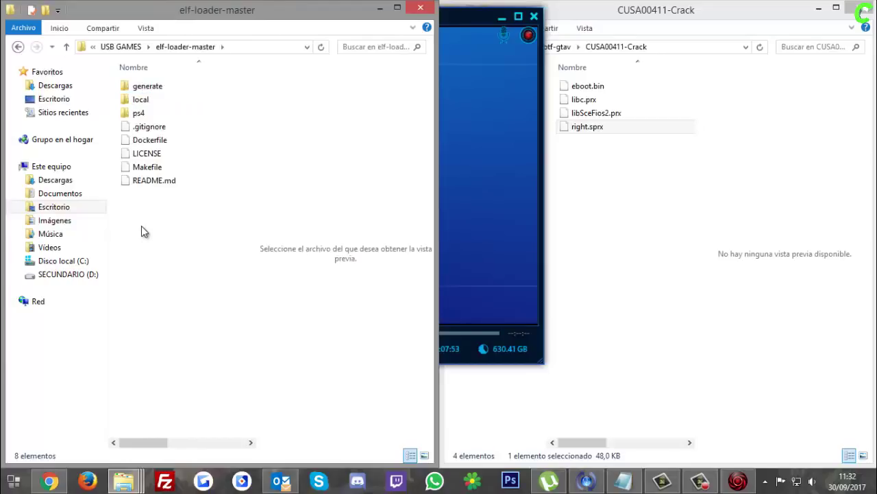
double_click(145, 101)
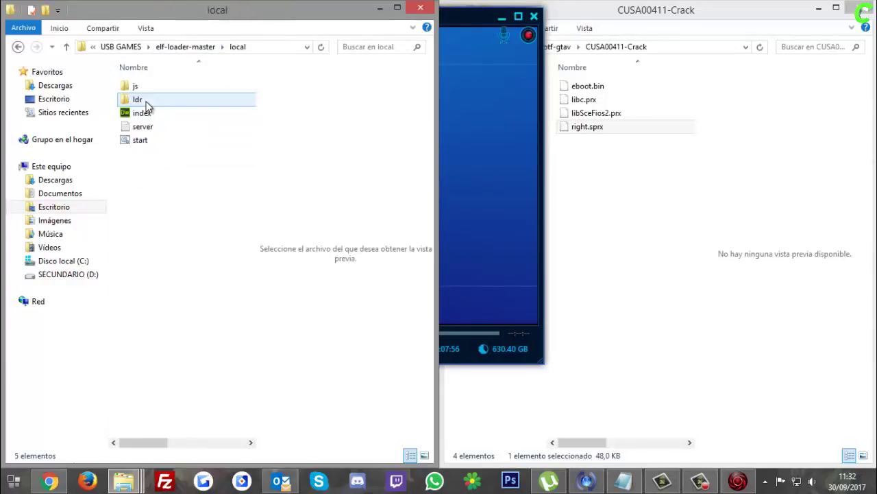
click(142, 142)
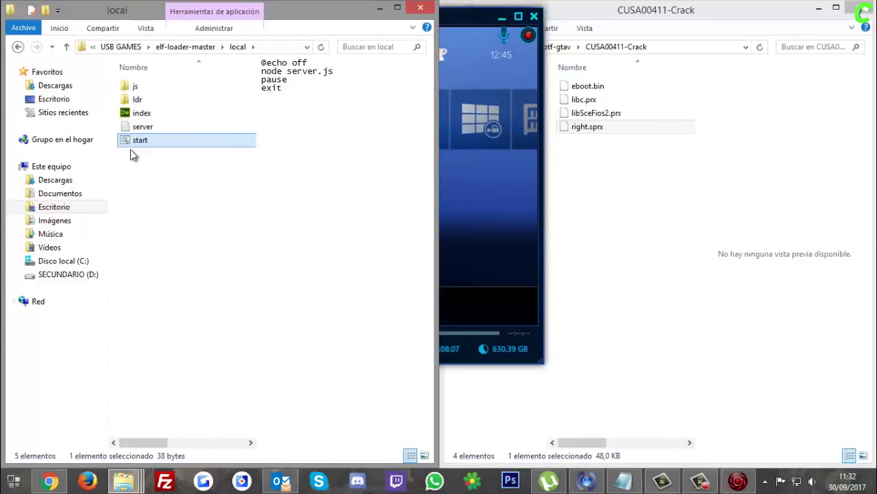
click(502, 21)
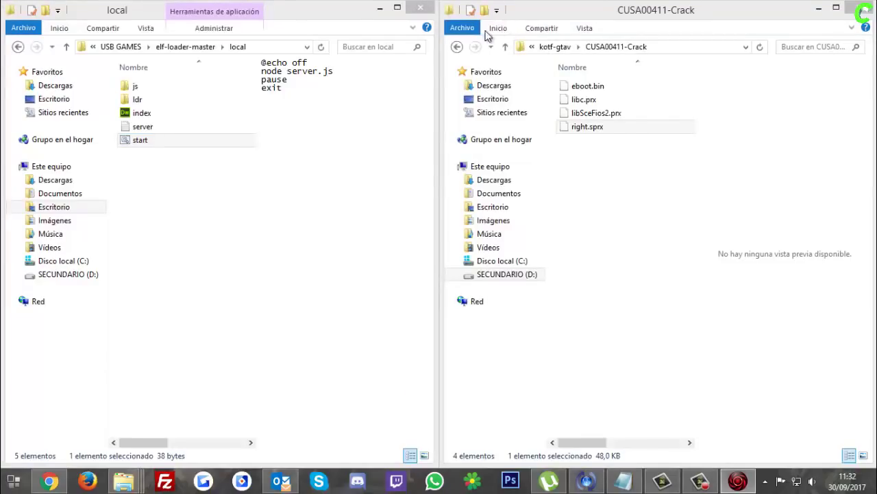
double_click(138, 138)
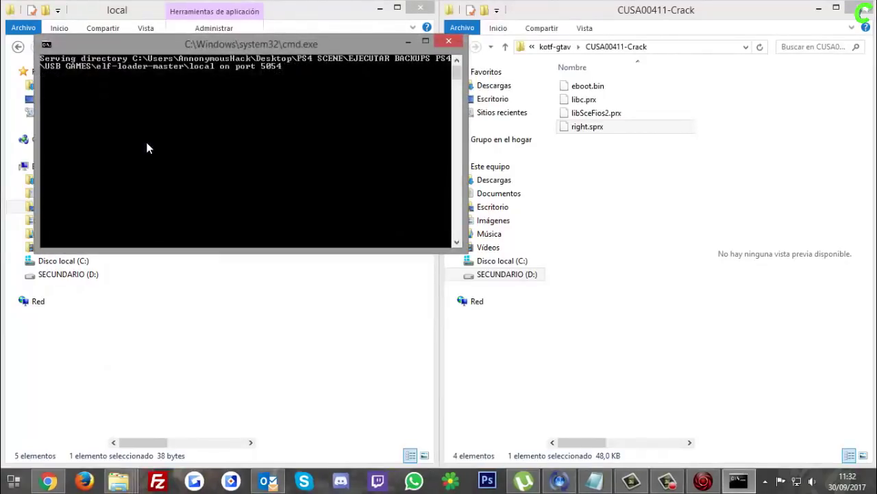
drag(211, 44, 625, 62)
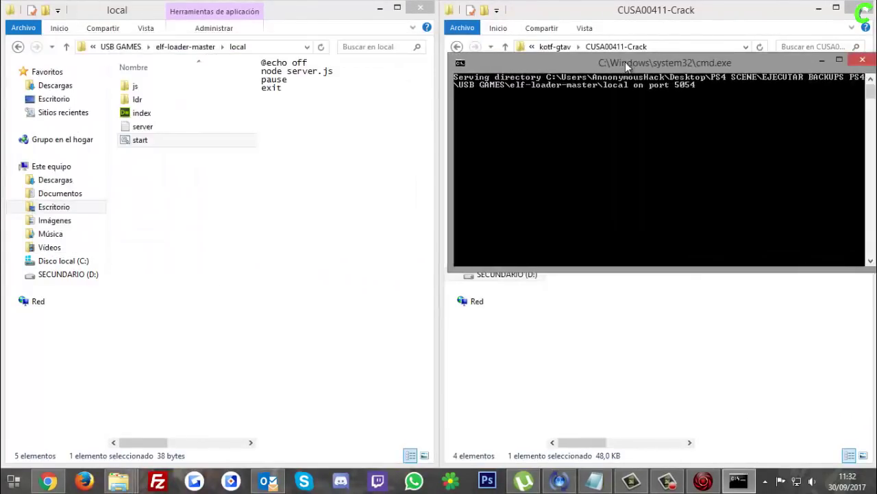
click(823, 61)
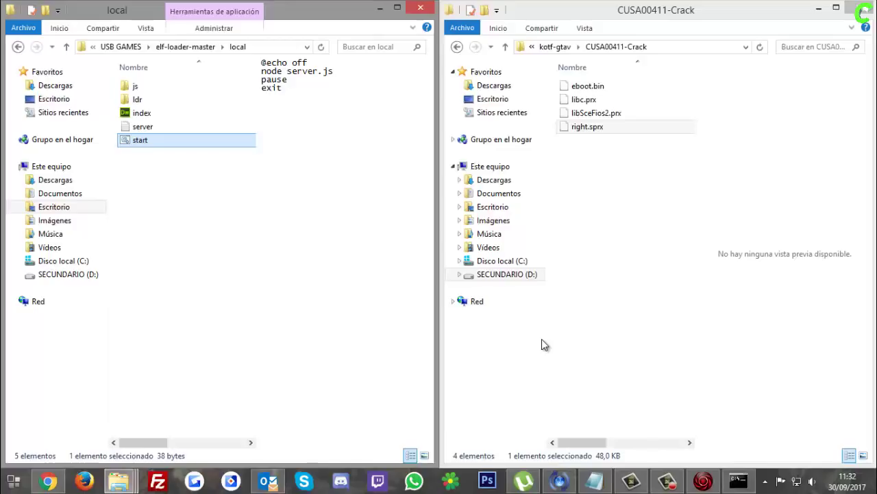
- Place the Notepad notes beside the PS4 browser in RECentral, highlight the PC's IP 192.168.1.35, and dismiss the pop-up notifications
click(702, 480)
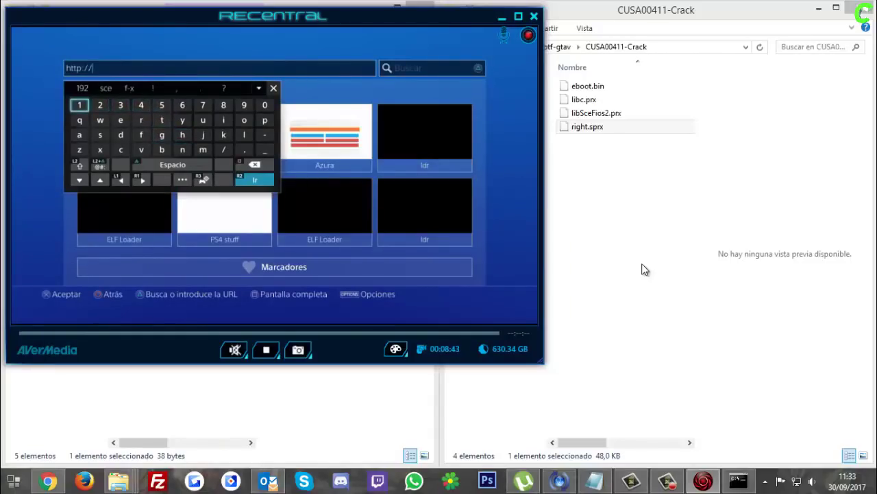
click(595, 480)
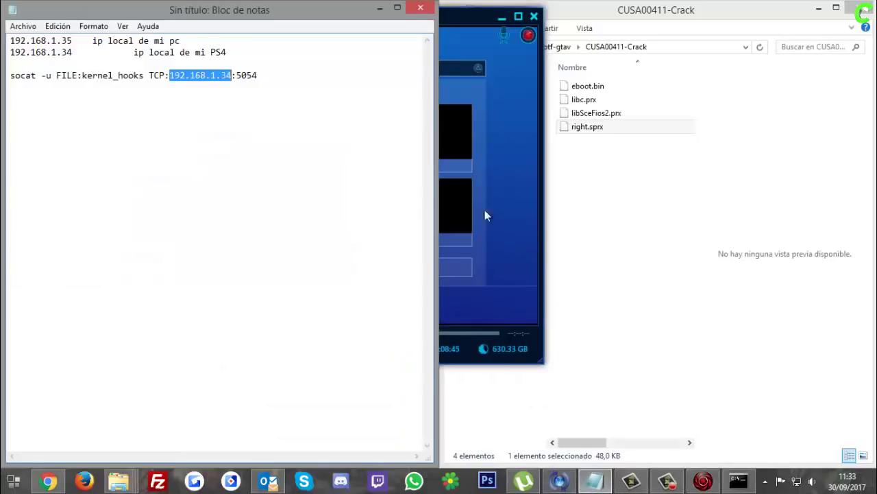
drag(192, 11, 661, 61)
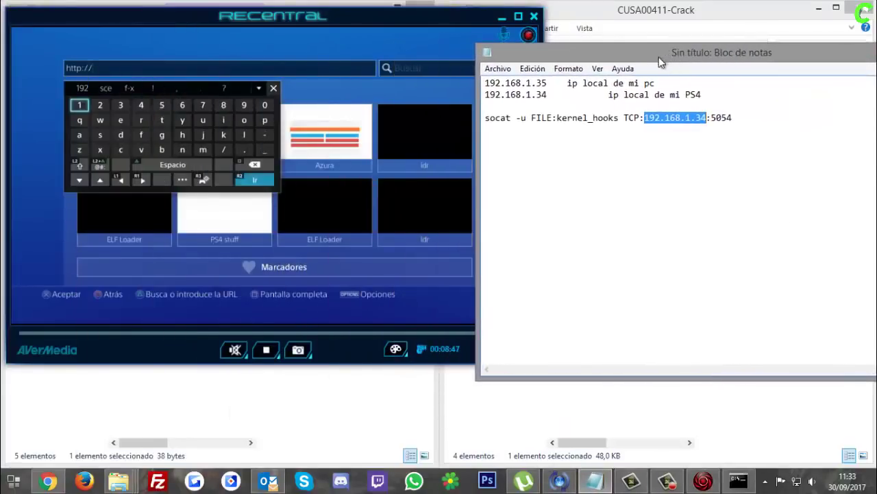
drag(547, 83, 485, 83)
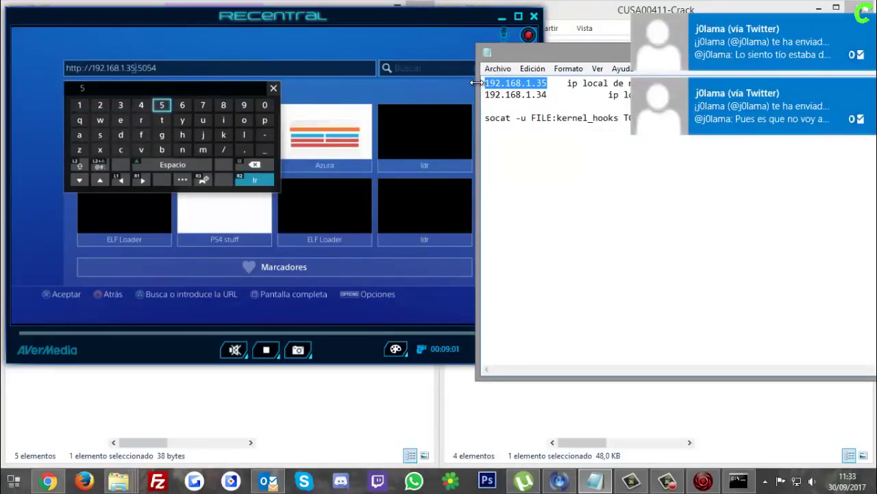
click(865, 89)
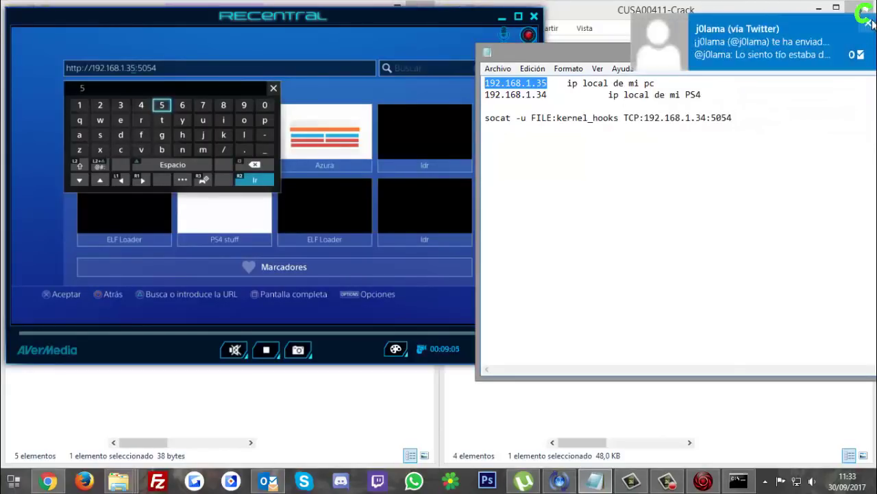
click(871, 23)
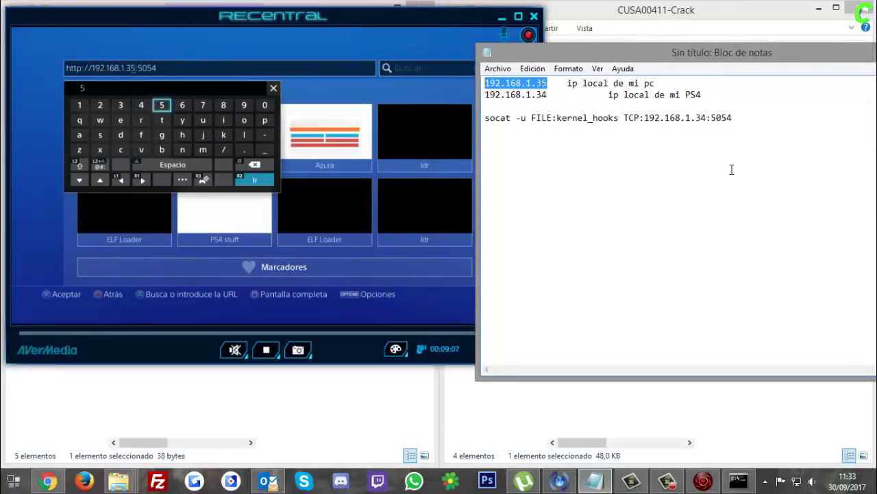
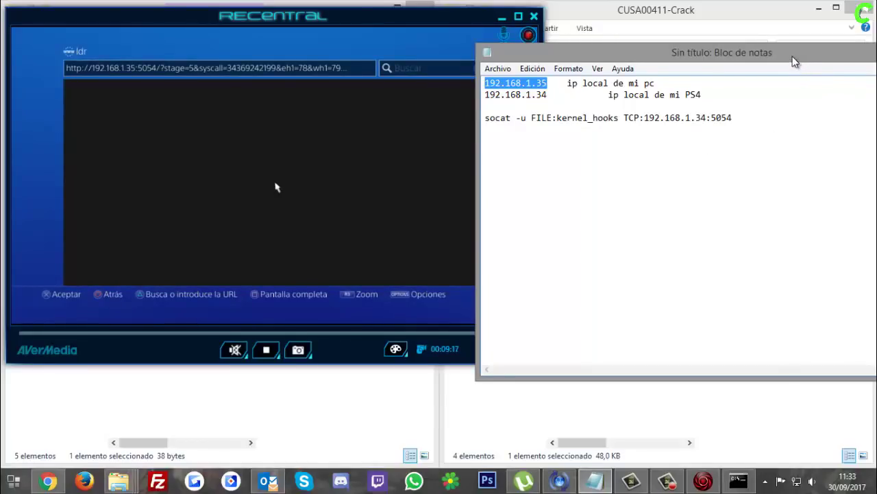
- Put the Notepad notes away and check the running server's command window beside the PS4 capture
drag(793, 54, 607, 50)
click(725, 45)
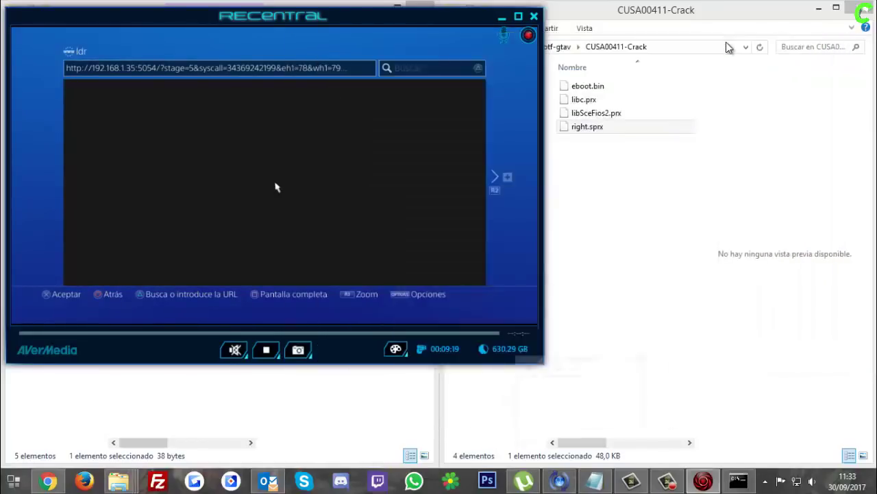
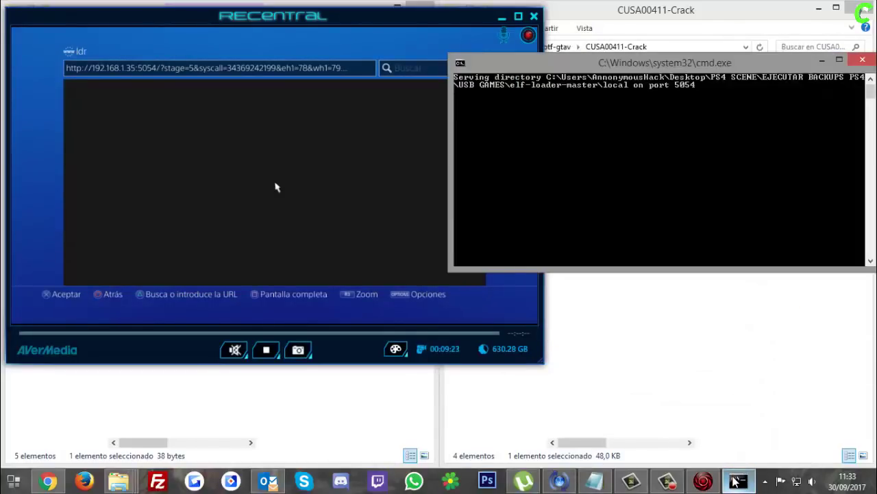
click(737, 481)
- Find cmd through the system search and open a command prompt with administrator rights
click(14, 481)
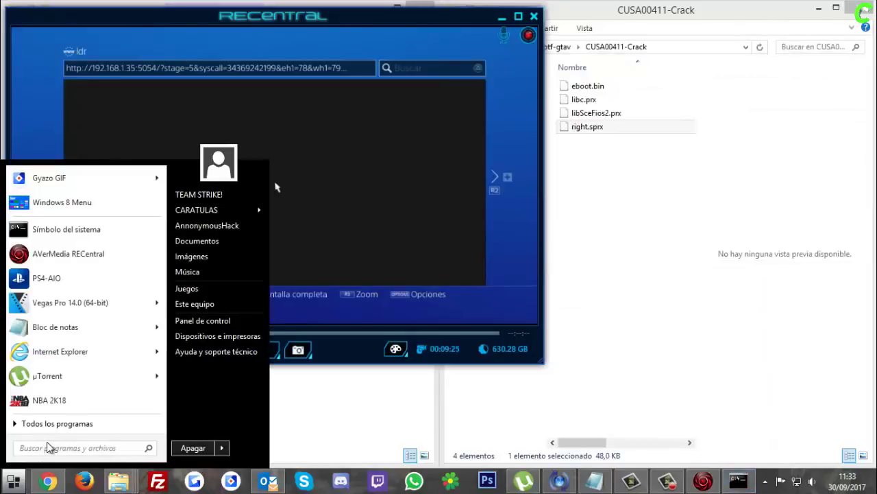
text(cmd)
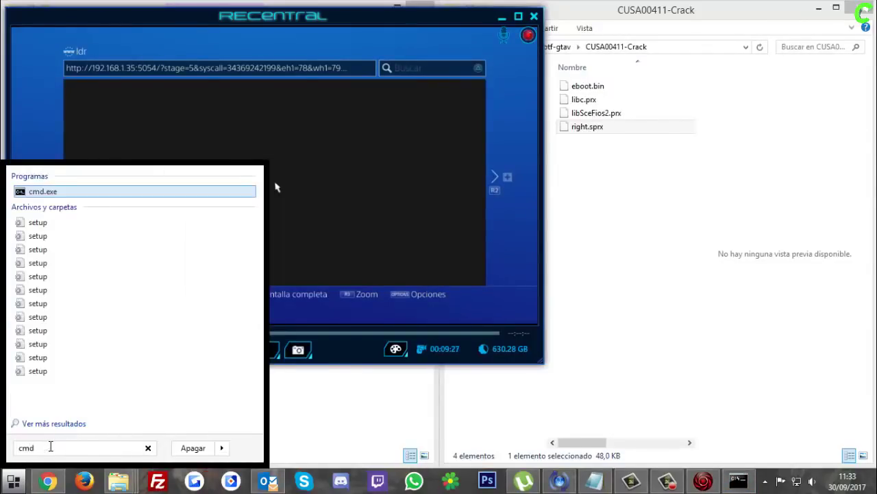
right_click(83, 192)
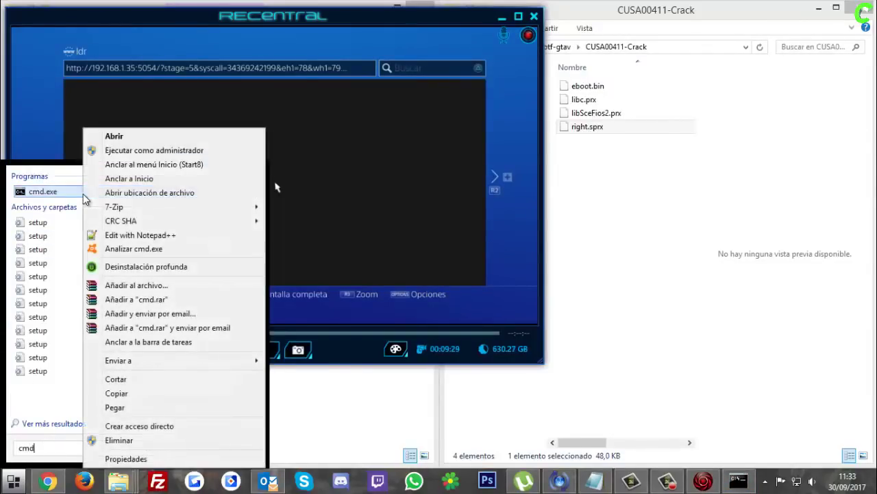
click(122, 152)
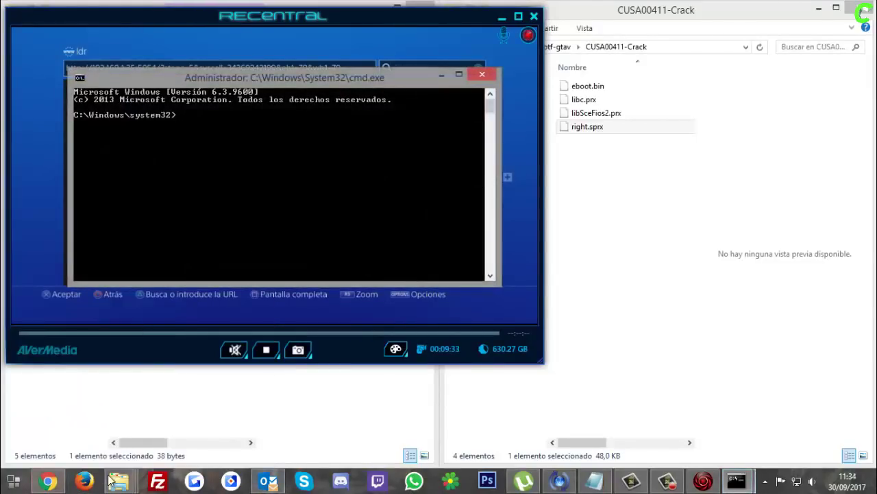
- Go to the socat-windows-master folder inside USB GAMES in the file explorer and copy its full path
mouse_move(118, 480)
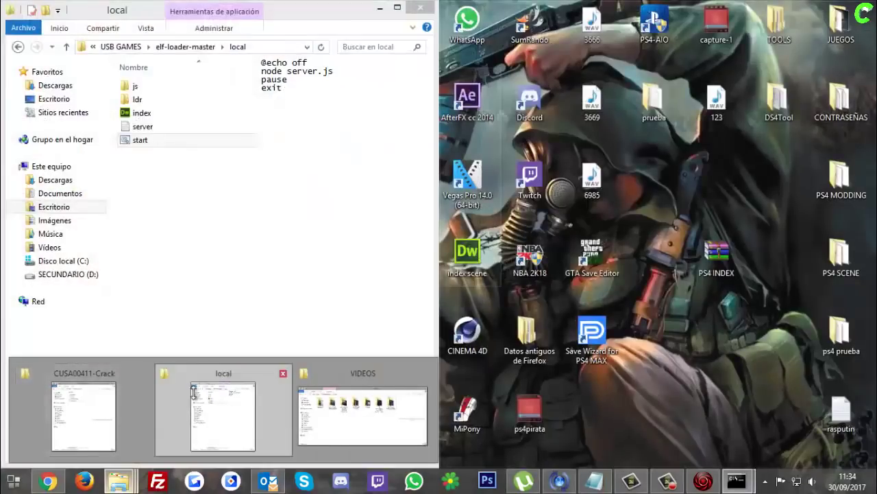
click(223, 416)
click(66, 47)
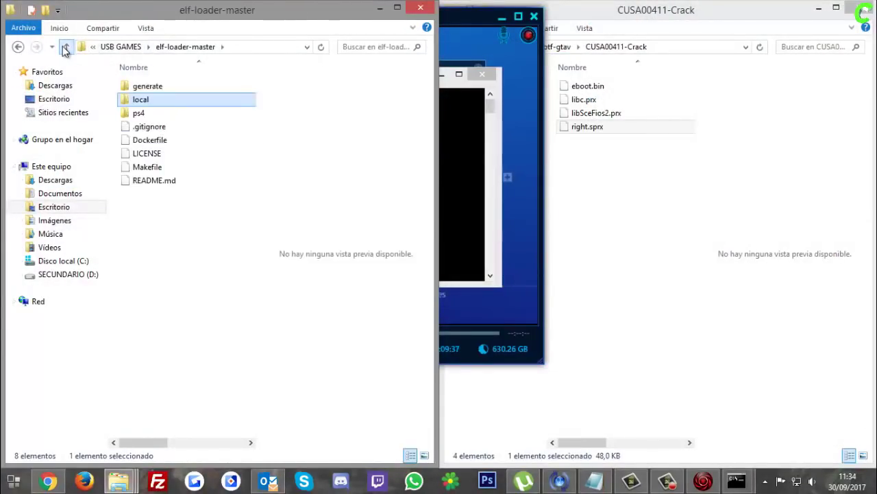
click(66, 47)
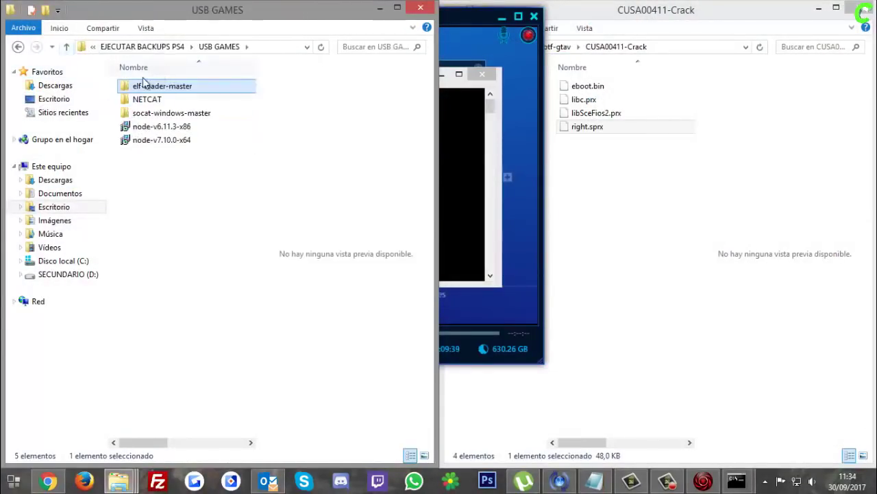
double_click(168, 114)
right_click(250, 49)
click(304, 87)
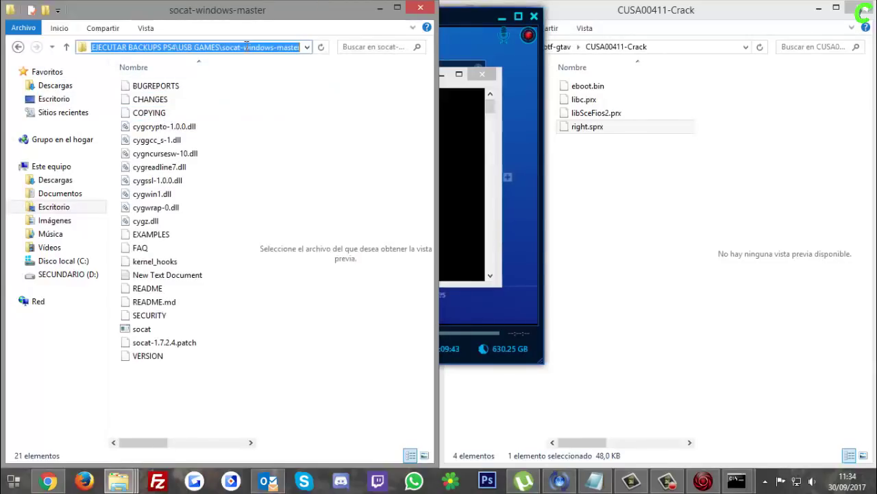
right_click(248, 51)
click(277, 89)
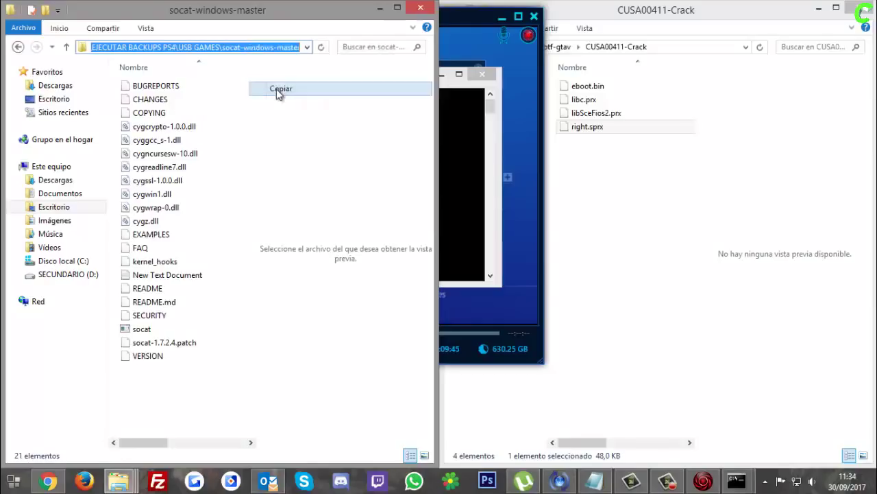
- Change the administrator command prompt's directory to the copied socat-windows-master path with cd
click(736, 481)
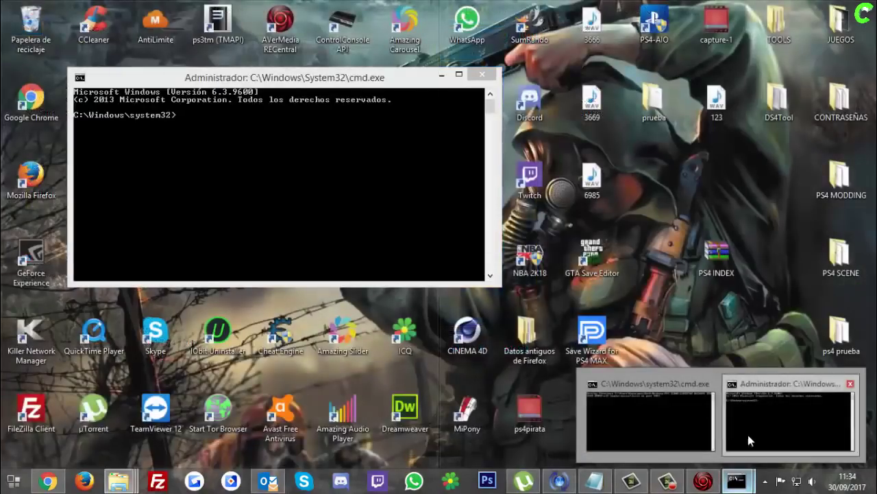
click(747, 434)
text(cd)
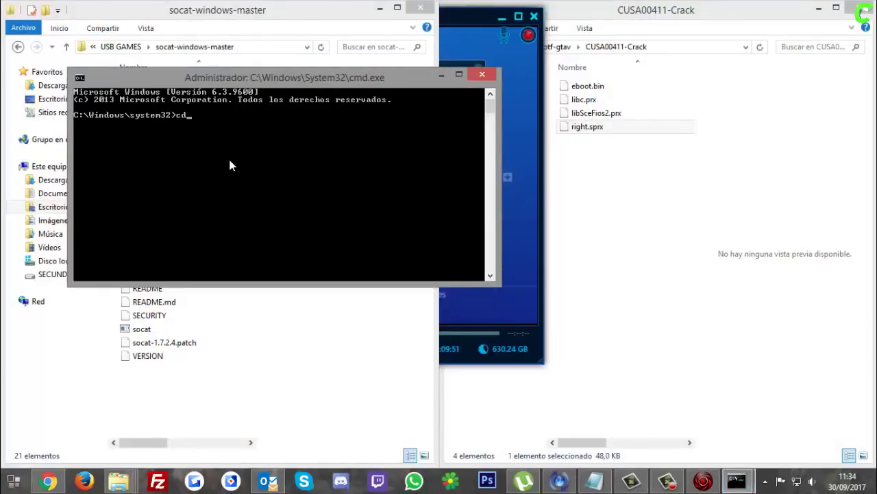
right_click(230, 162)
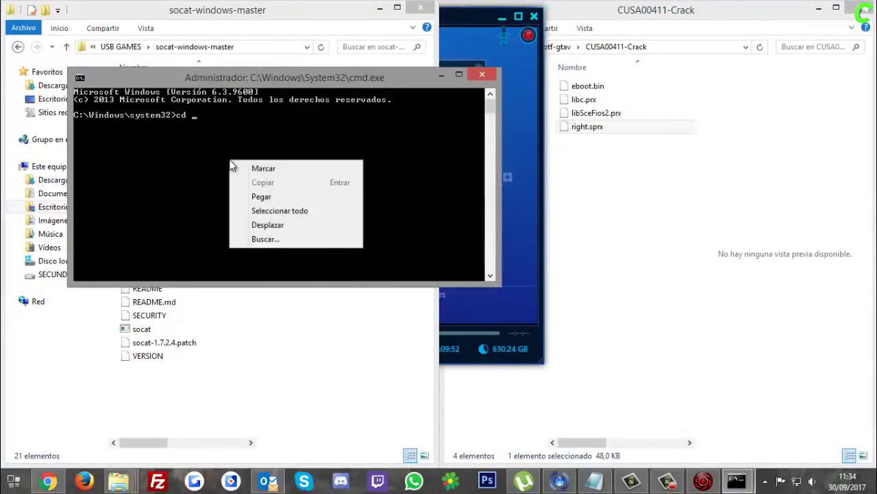
click(273, 197)
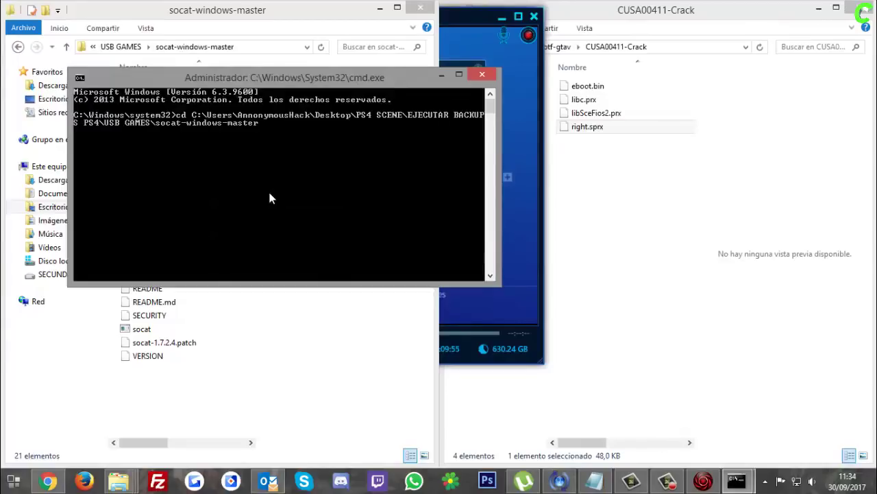
key(Return)
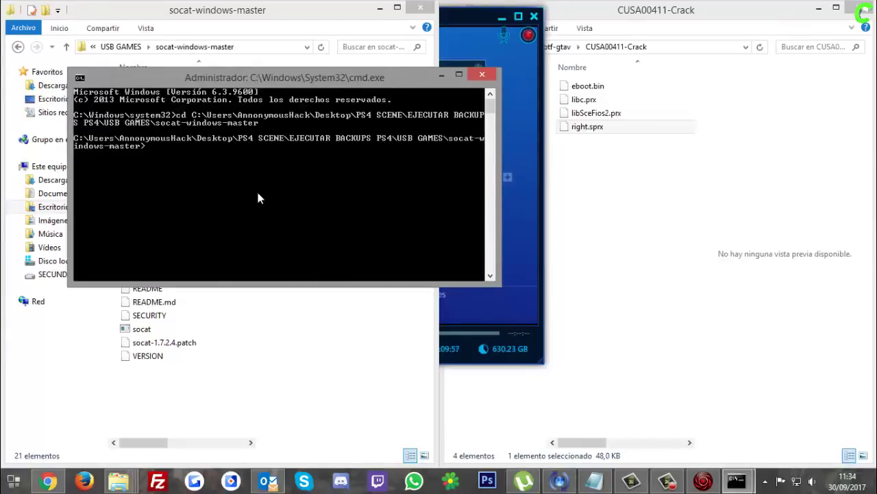
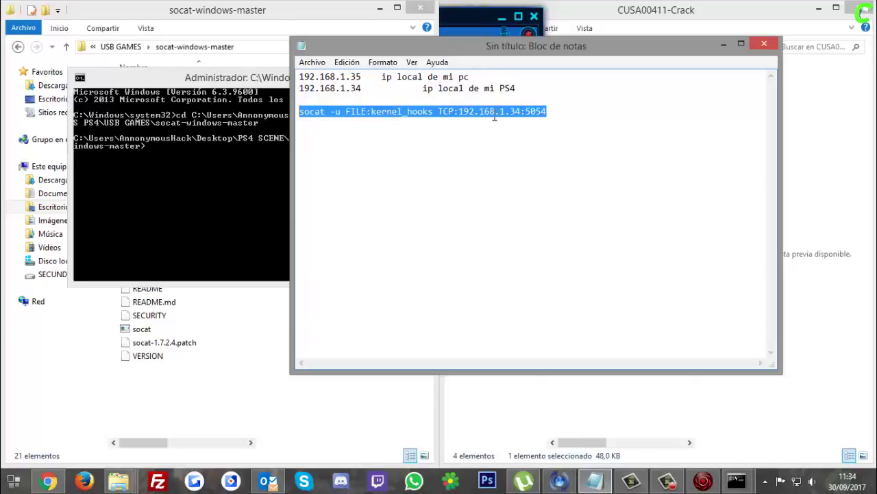
- Copy the socat -u FILE:kernel_hooks TCP:192.168.1.34:5054 command from the notes, run it in the administrator command prompt, and minimize the prompt
right_click(493, 116)
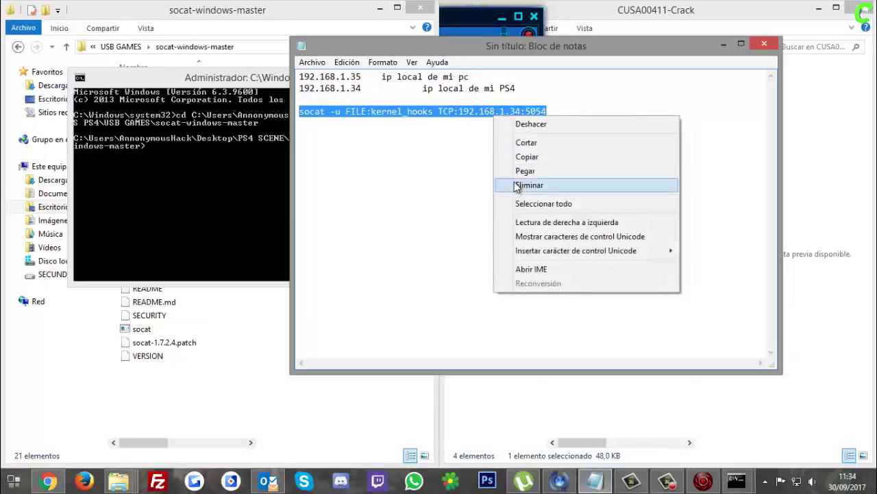
click(525, 158)
click(114, 168)
right_click(193, 155)
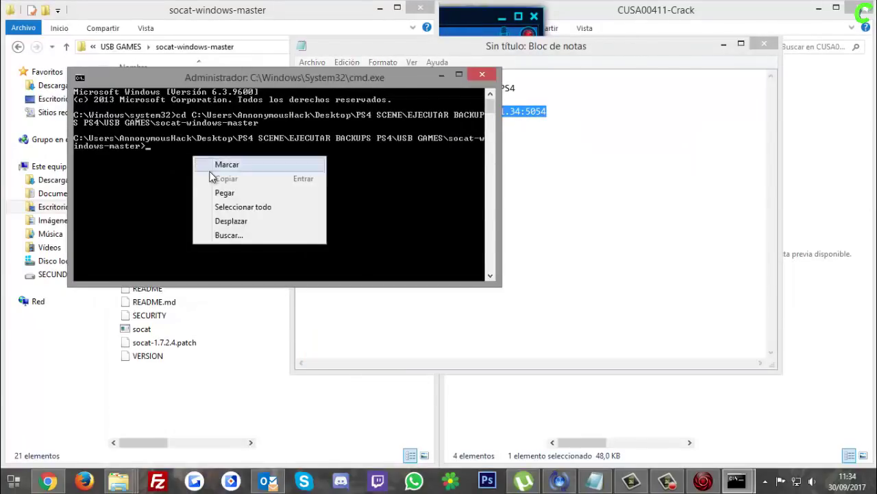
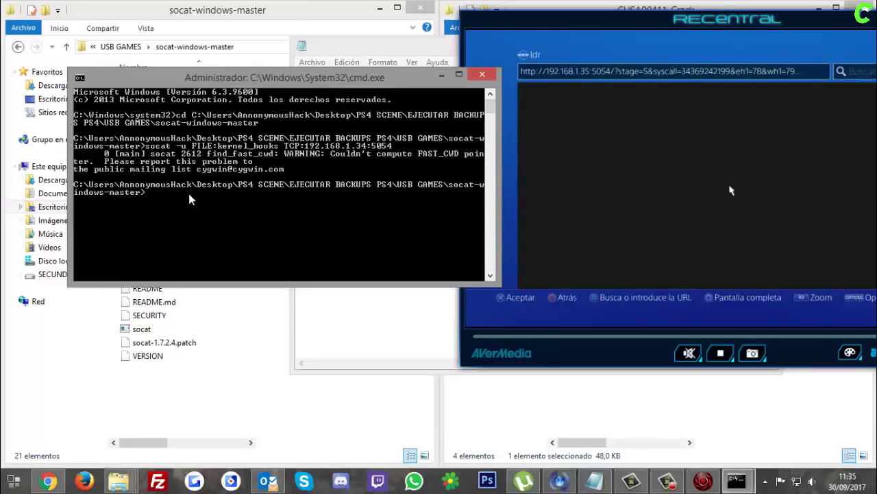
click(441, 75)
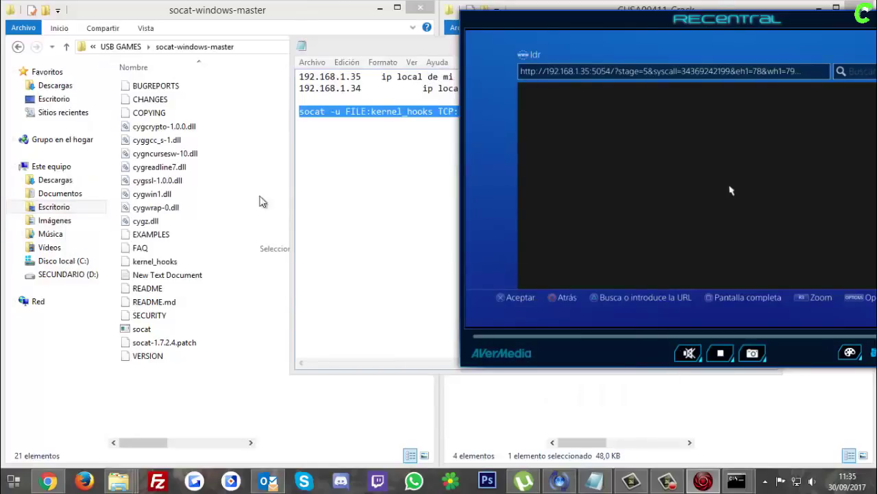
- Go to the inner NETCAT folder of USB GAMES and open the New Text Document batch file for editing in Notepad++
click(200, 231)
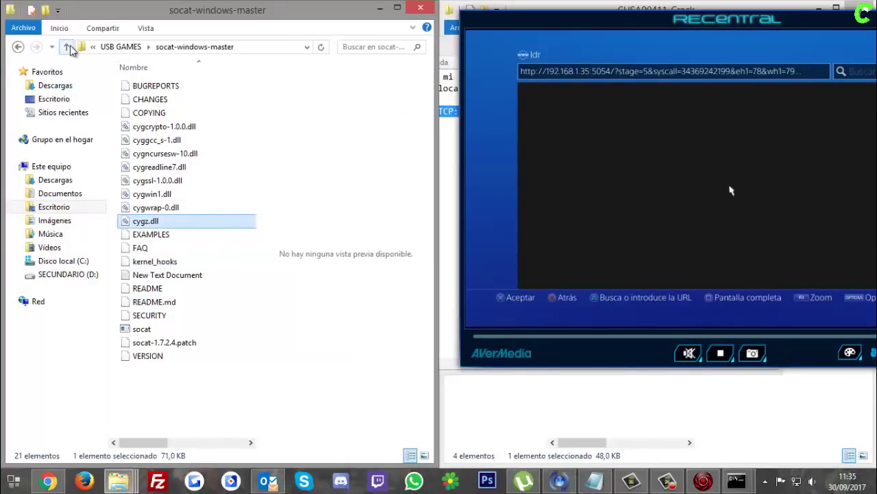
click(65, 46)
click(149, 99)
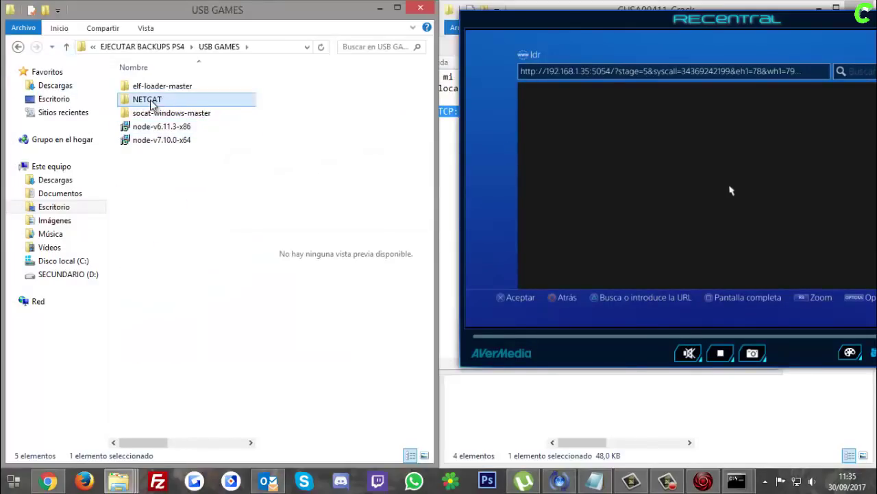
double_click(150, 100)
double_click(146, 89)
right_click(153, 102)
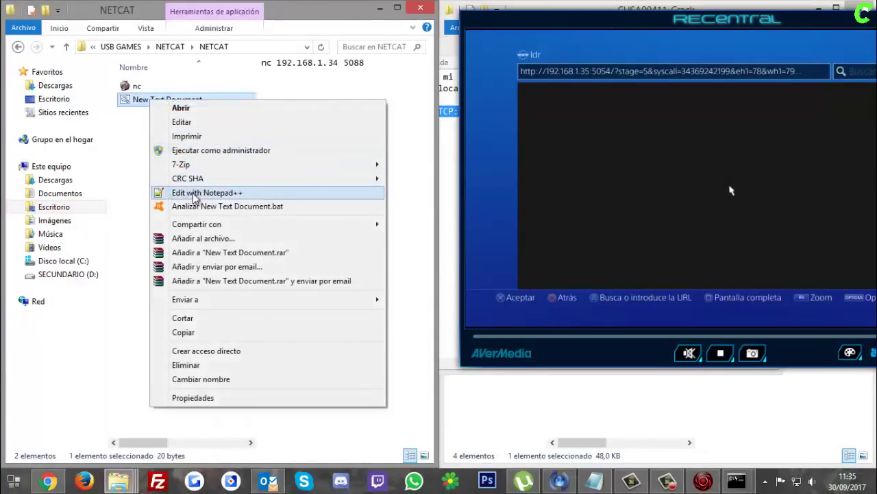
click(231, 198)
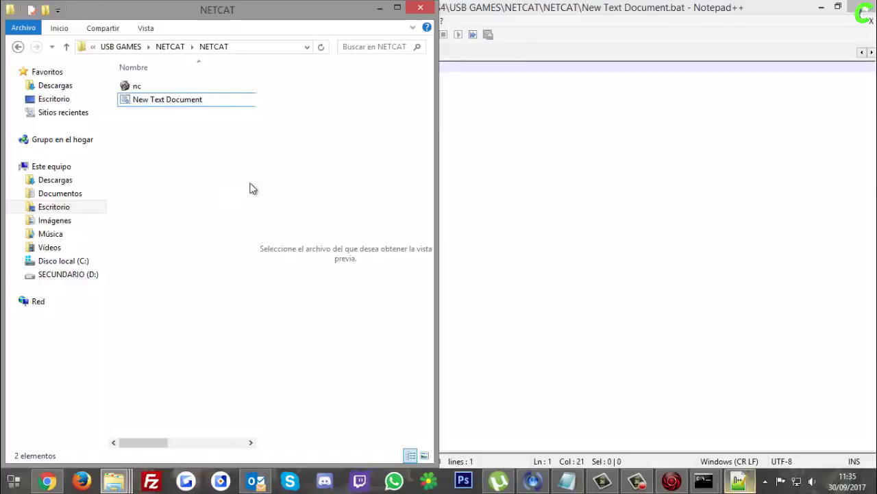
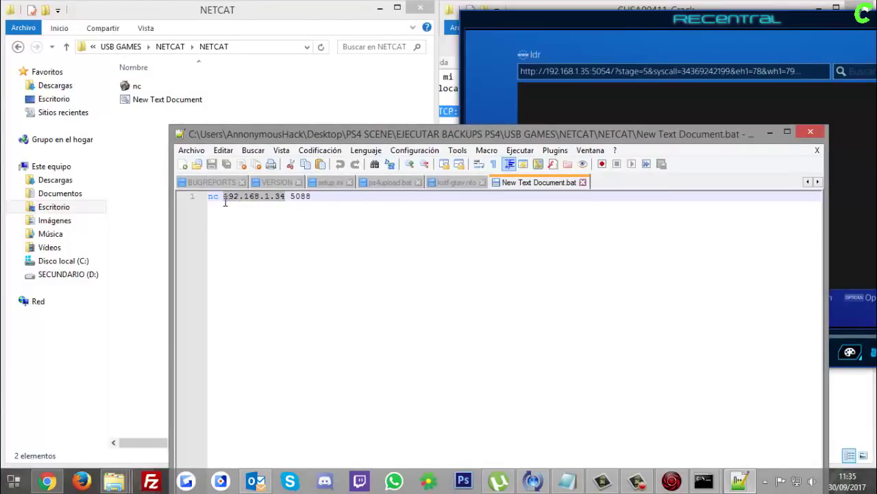
- Compare the IP address in the nc command with the PS4's local IP in the notes, and close Notepad++
click(567, 480)
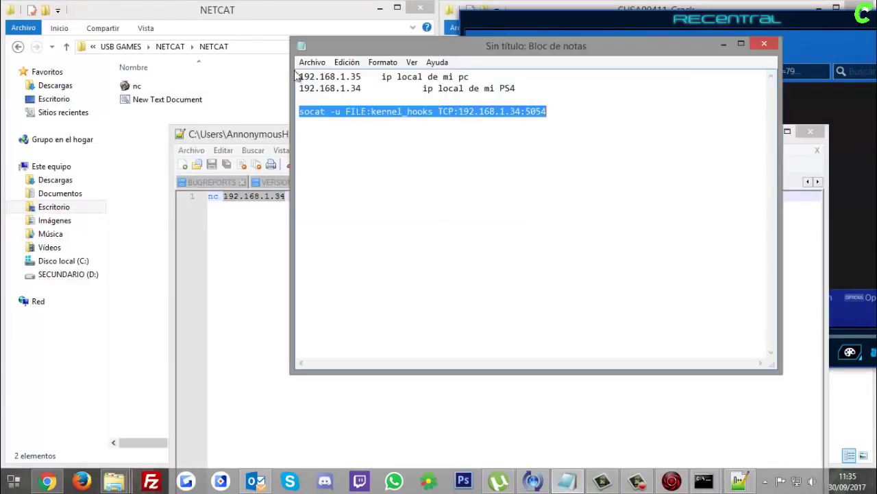
click(341, 88)
drag(364, 88, 297, 89)
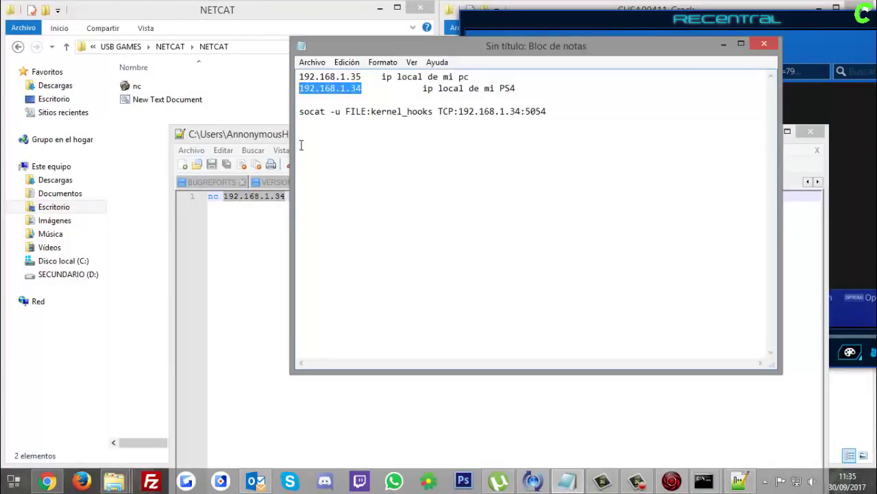
click(268, 198)
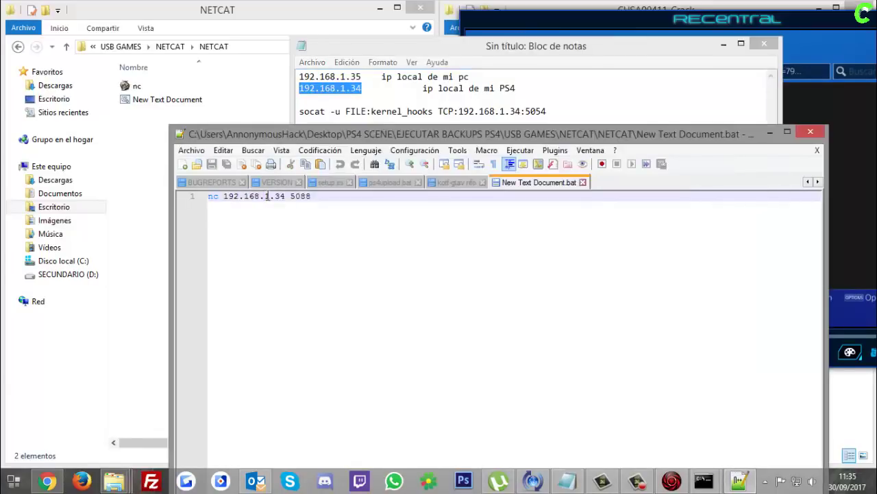
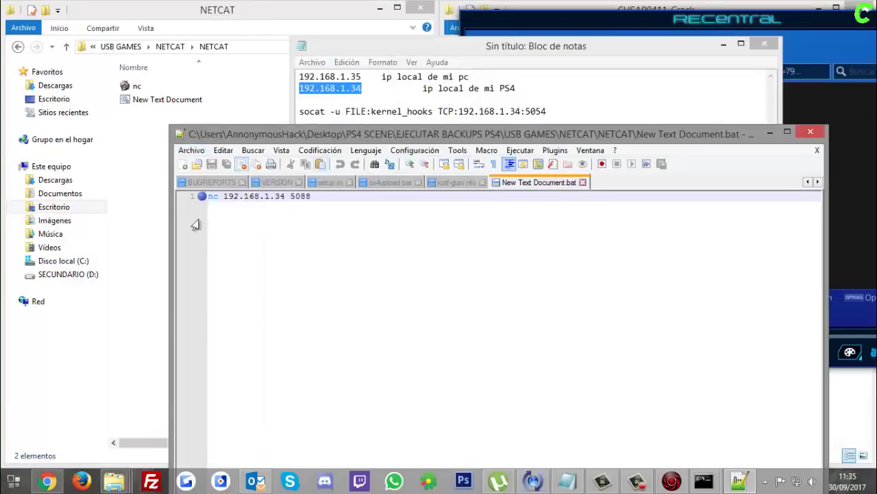
click(256, 198)
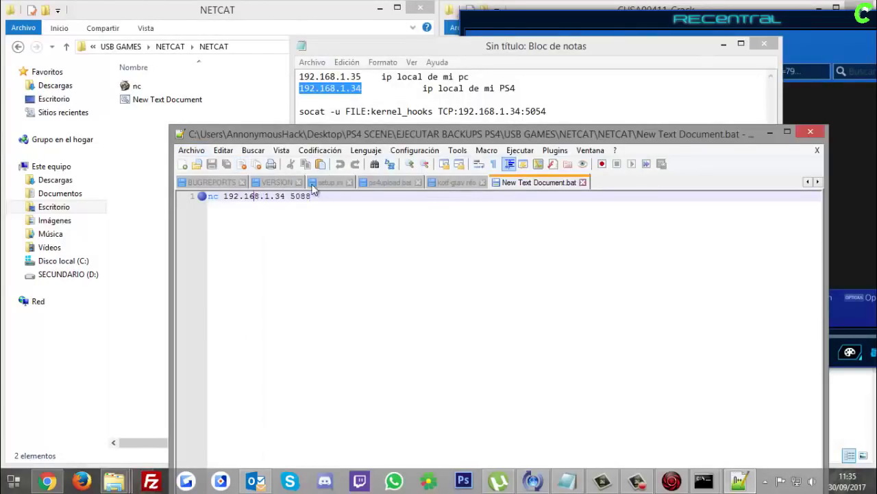
click(802, 138)
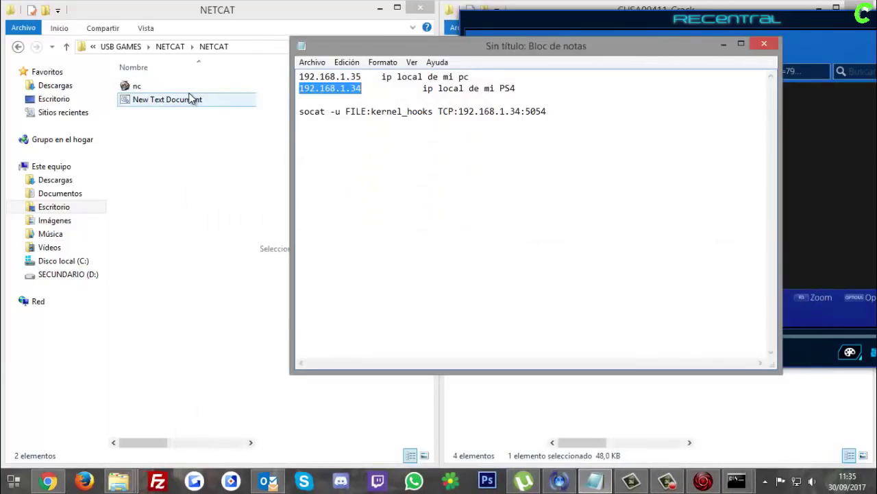
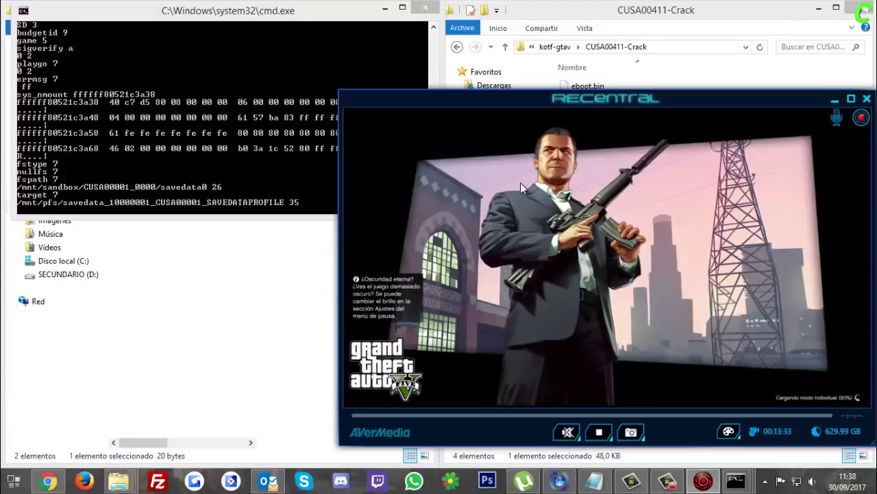
- Arrange the netcat output window at half-screen size beside the RECentral game capture, and stop the RECentral recording
click(295, 11)
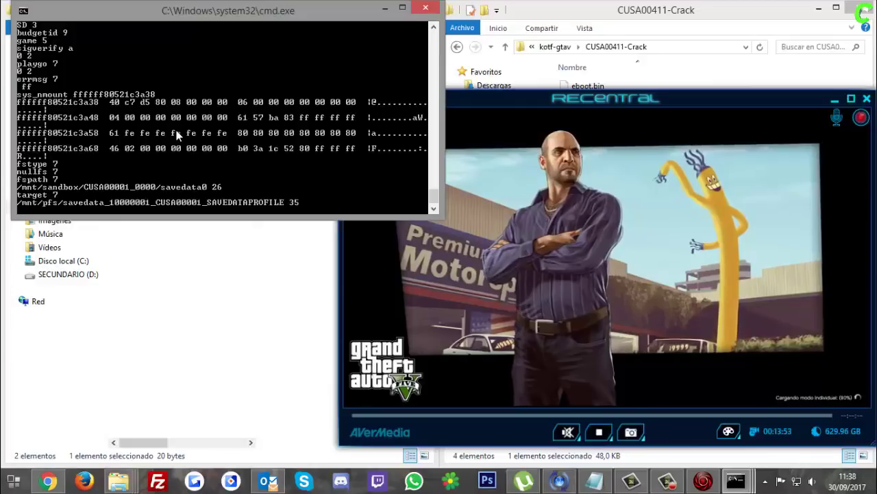
drag(131, 25, 1, 76)
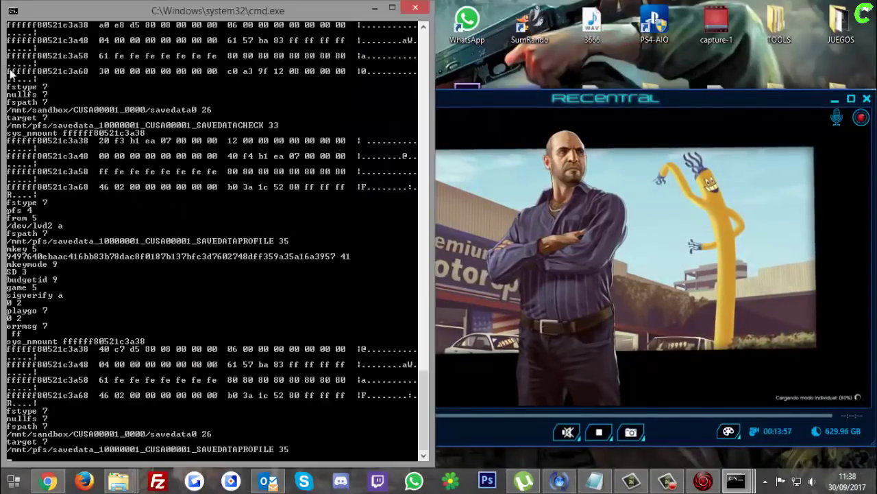
drag(627, 97, 624, 18)
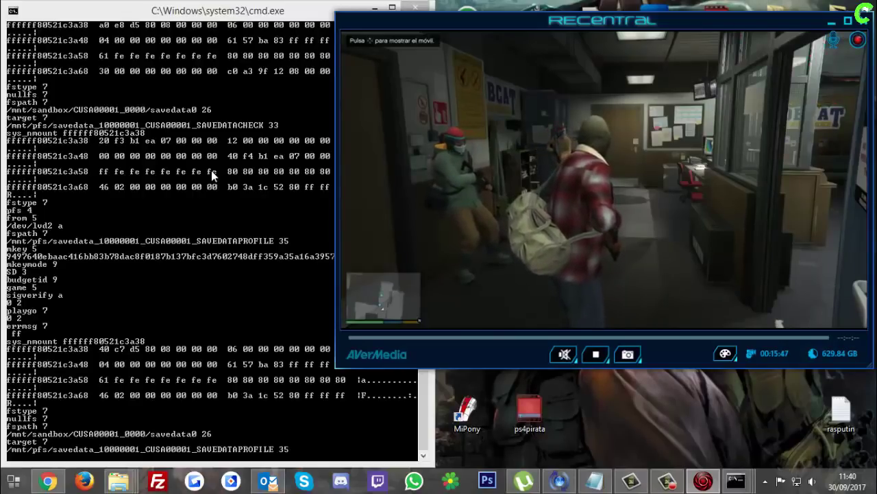
click(597, 354)
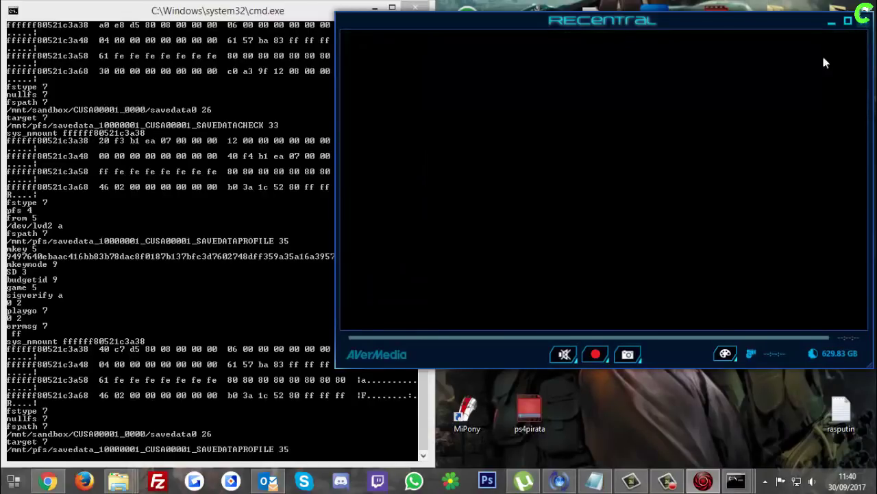
- Close RECentral and place the NETCAT folder window at half-screen size beside the netcat output
click(848, 20)
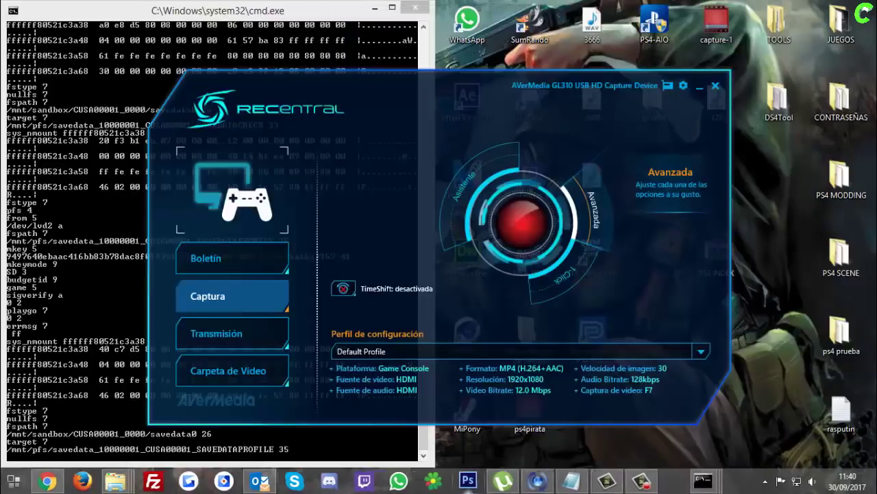
click(715, 85)
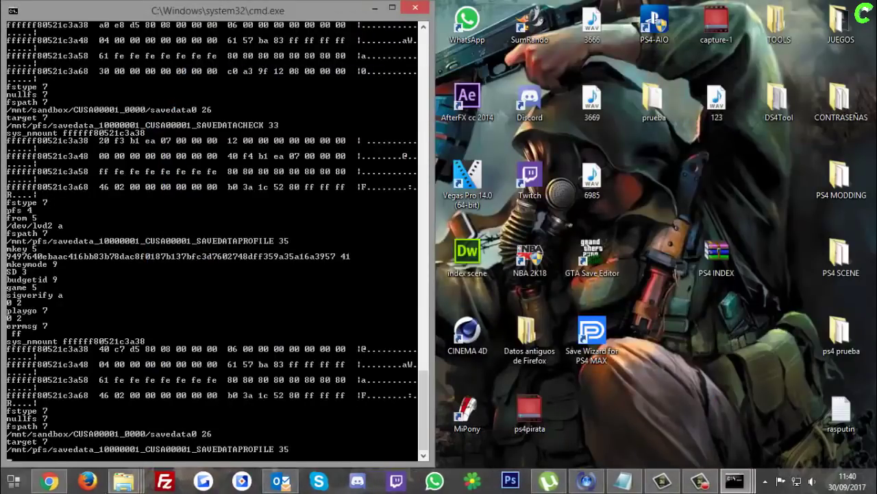
mouse_move(120, 482)
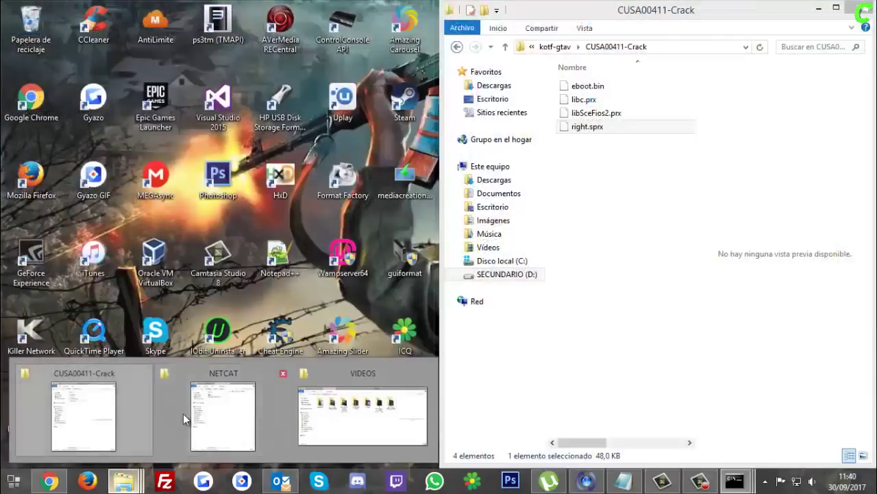
click(206, 416)
drag(333, 23, 876, 21)
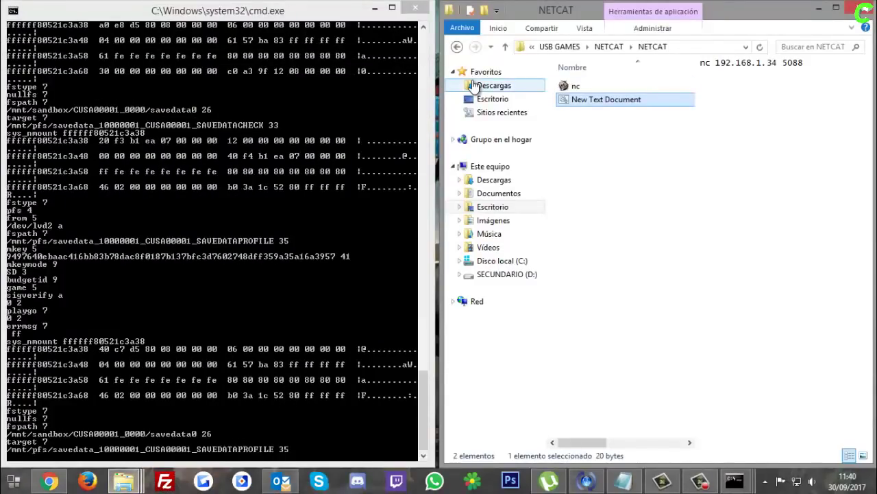
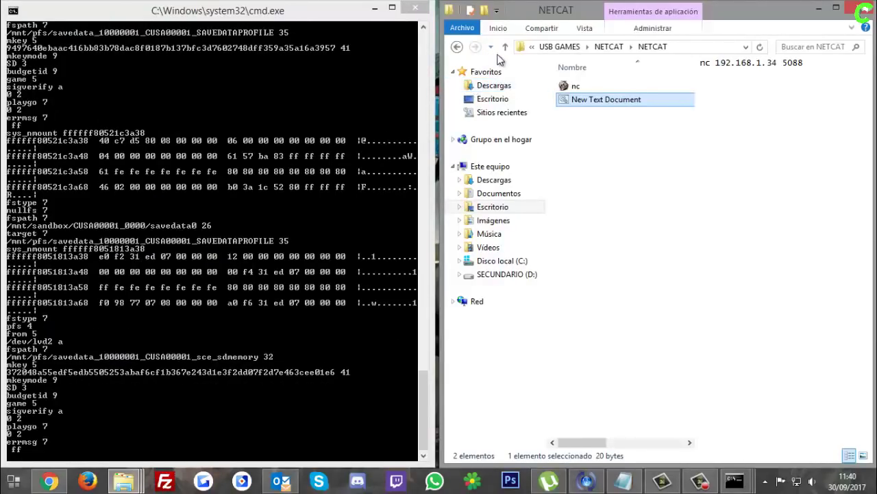
- Minimize the netcat output and go up to the EJECUTAR BACKUPS PS4 folder in the maximized NETCAT window
click(375, 8)
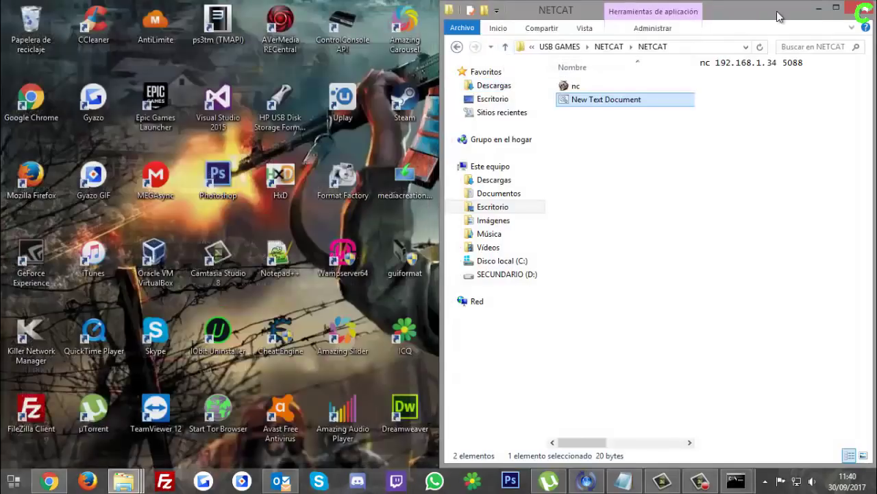
click(836, 9)
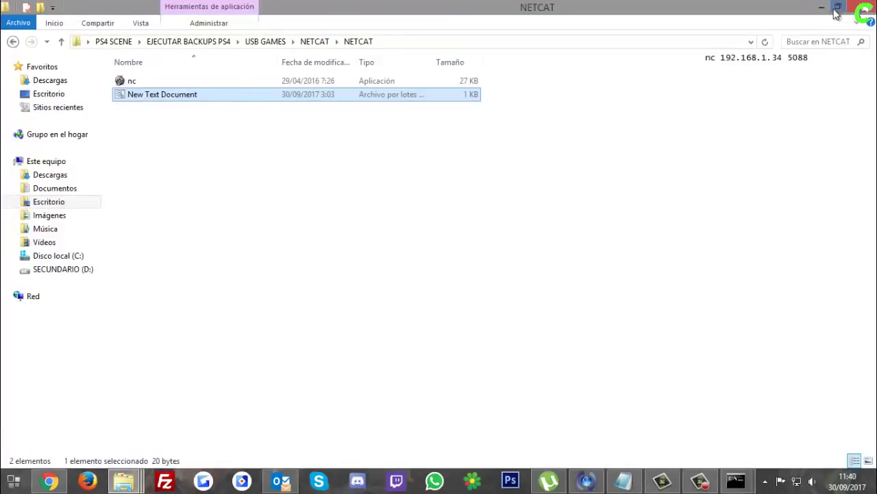
click(62, 42)
click(61, 43)
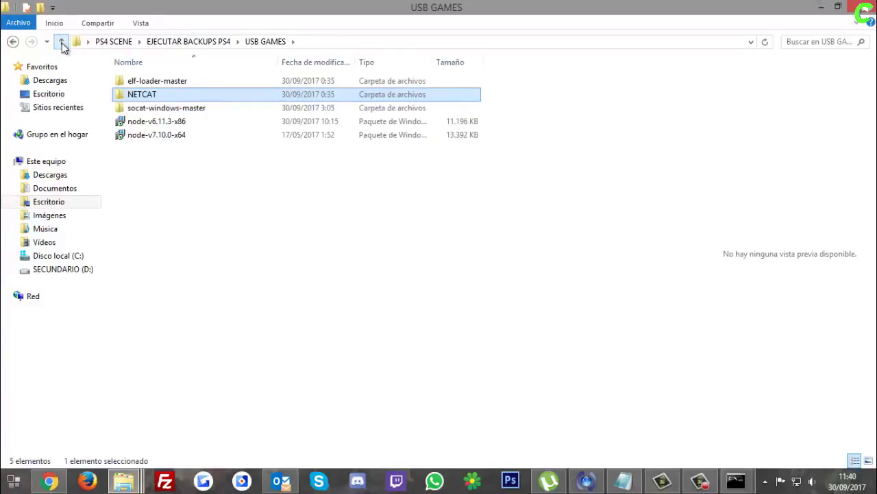
click(61, 43)
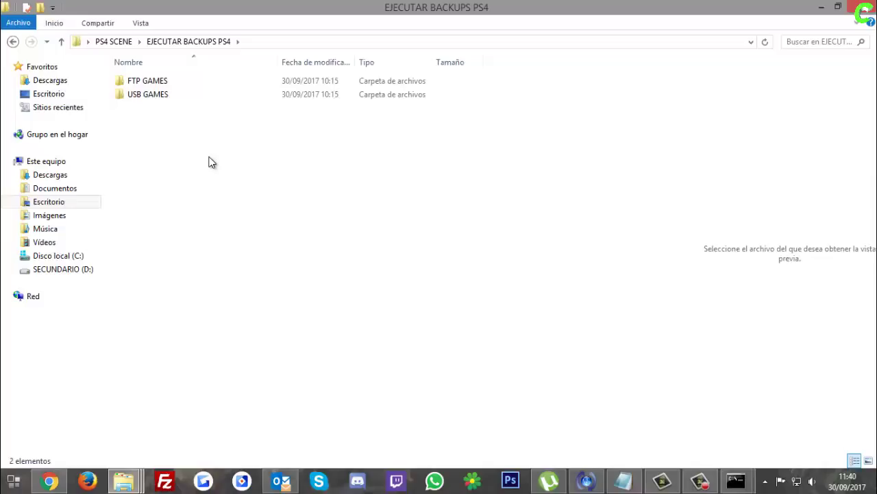
- Open socat-windows-master inside FTP GAMES and select the kernel_hooks file to examine it
click(158, 84)
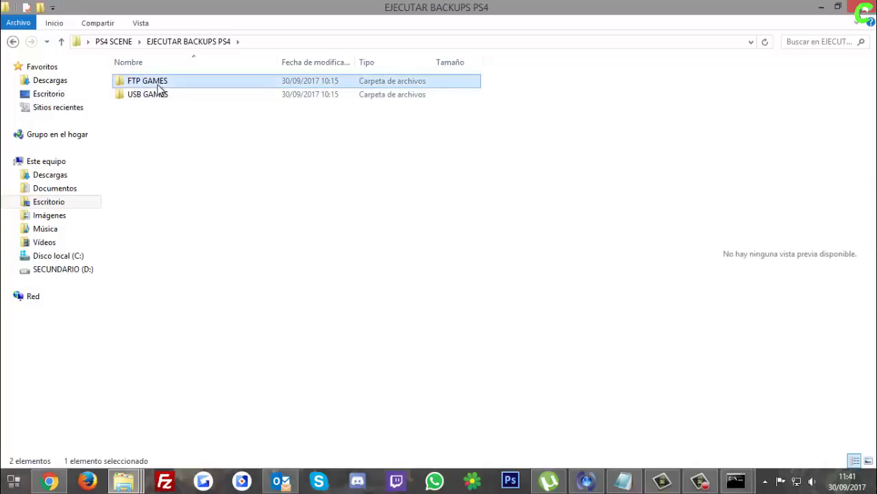
click(151, 98)
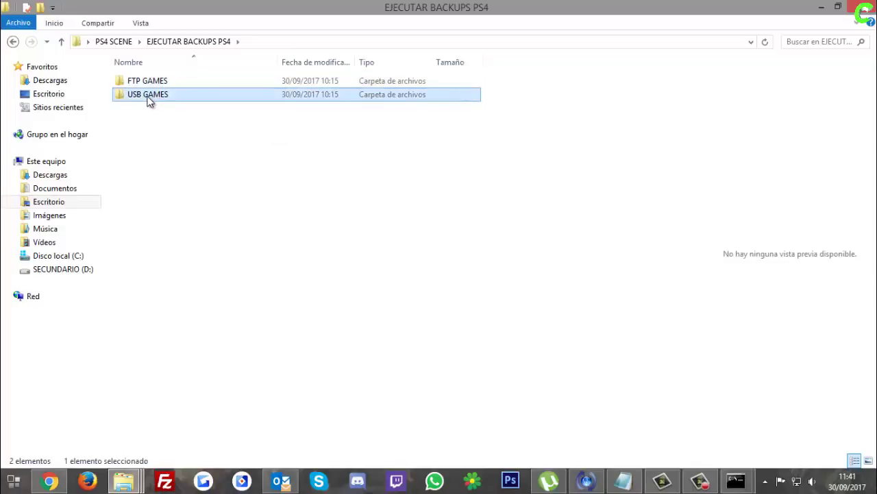
double_click(156, 83)
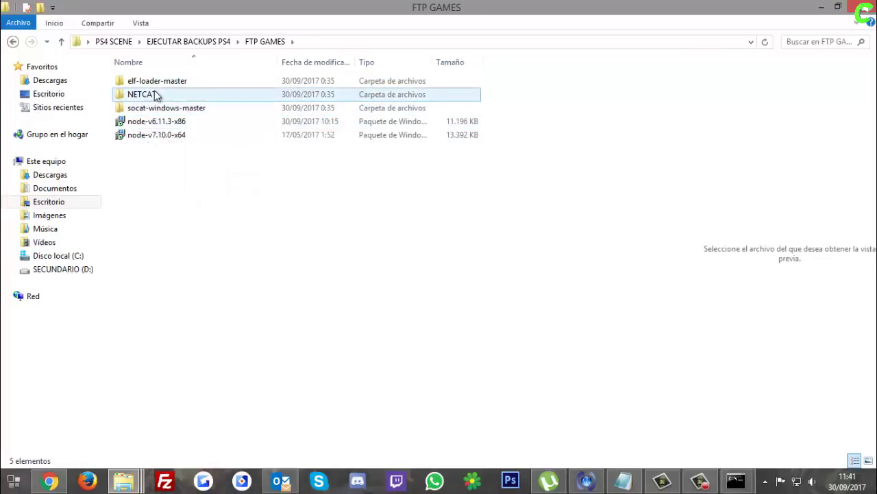
double_click(159, 110)
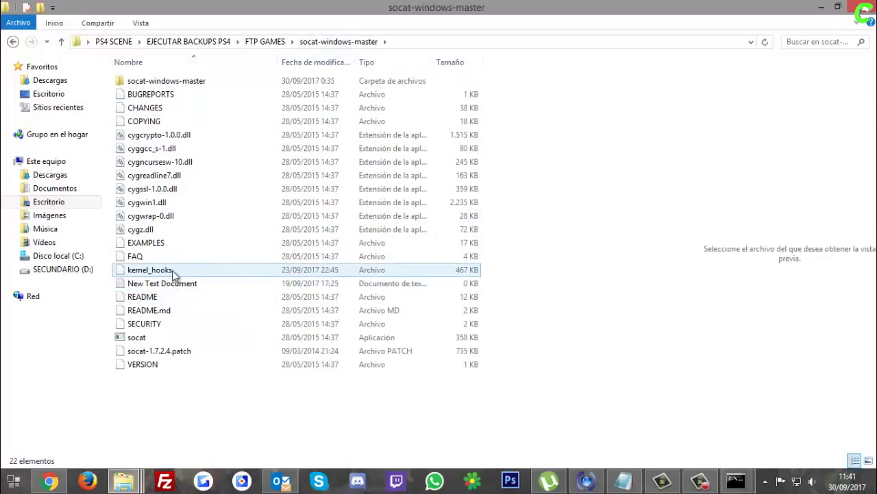
click(173, 272)
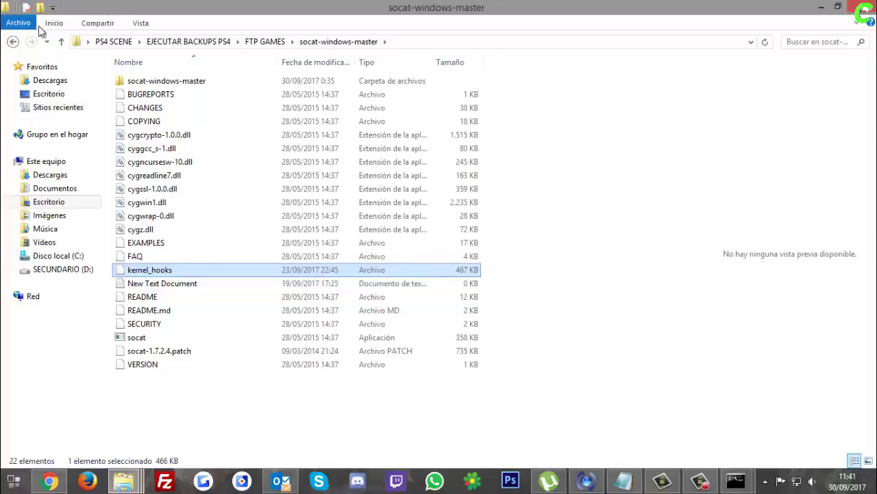
- Locate the kernel_hooks file in socat-windows-master of USB GAMES for comparison, and return to the EJECUTAR BACKUPS PS4 folder
click(63, 41)
click(62, 42)
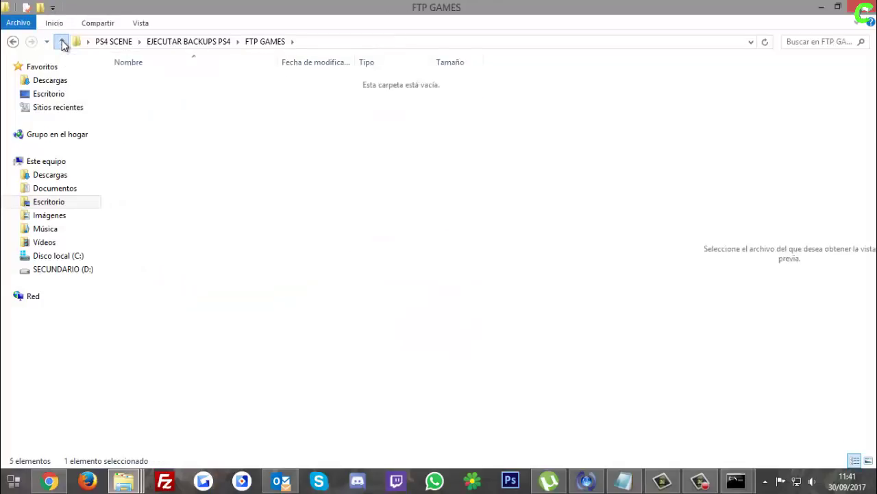
click(146, 98)
double_click(147, 101)
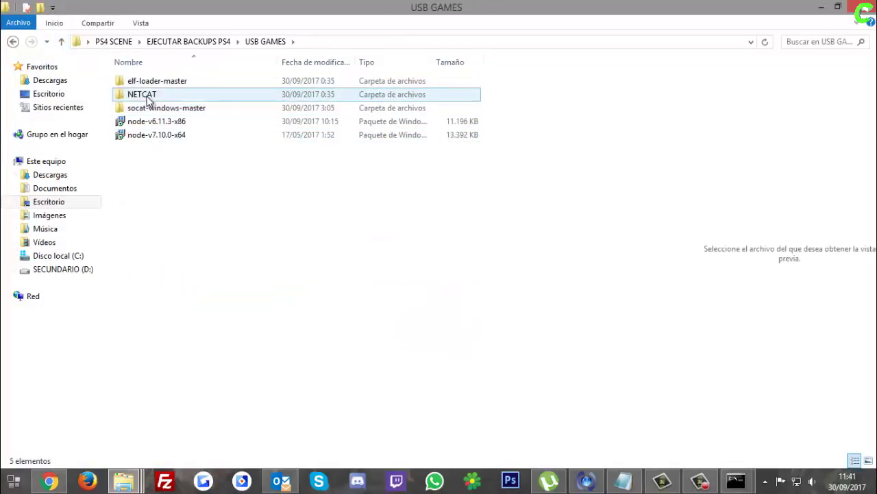
double_click(153, 110)
click(145, 259)
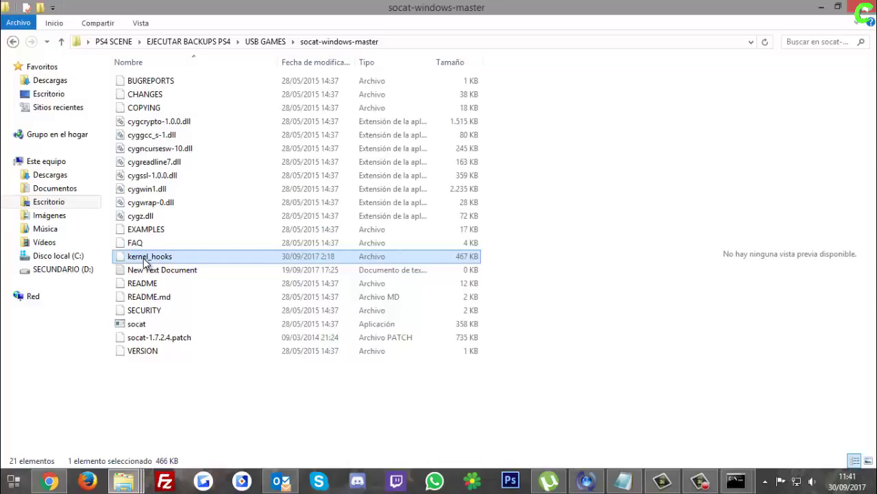
click(60, 45)
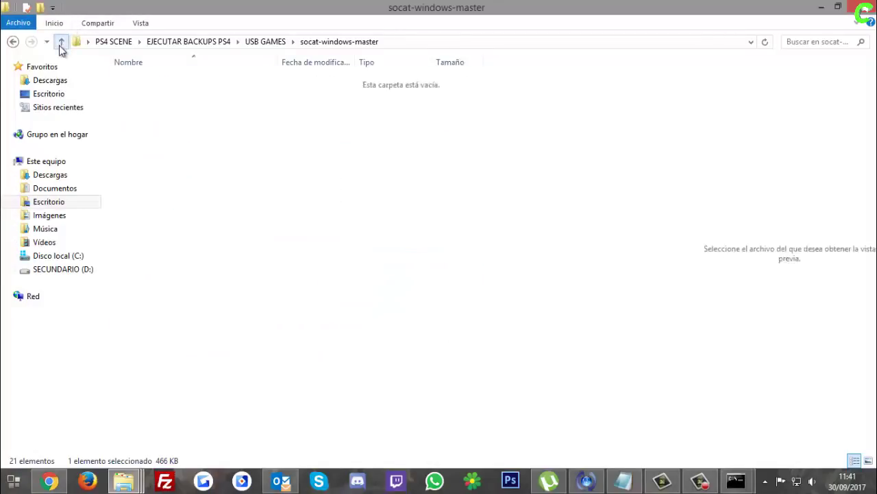
click(61, 42)
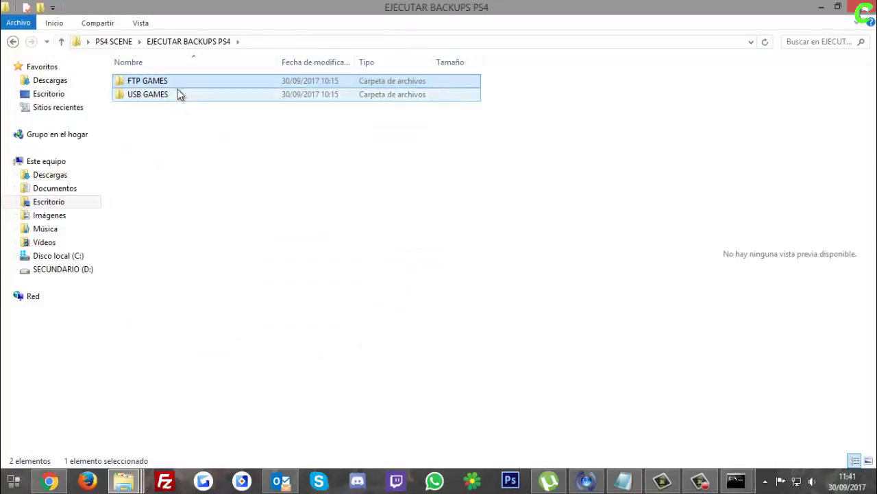